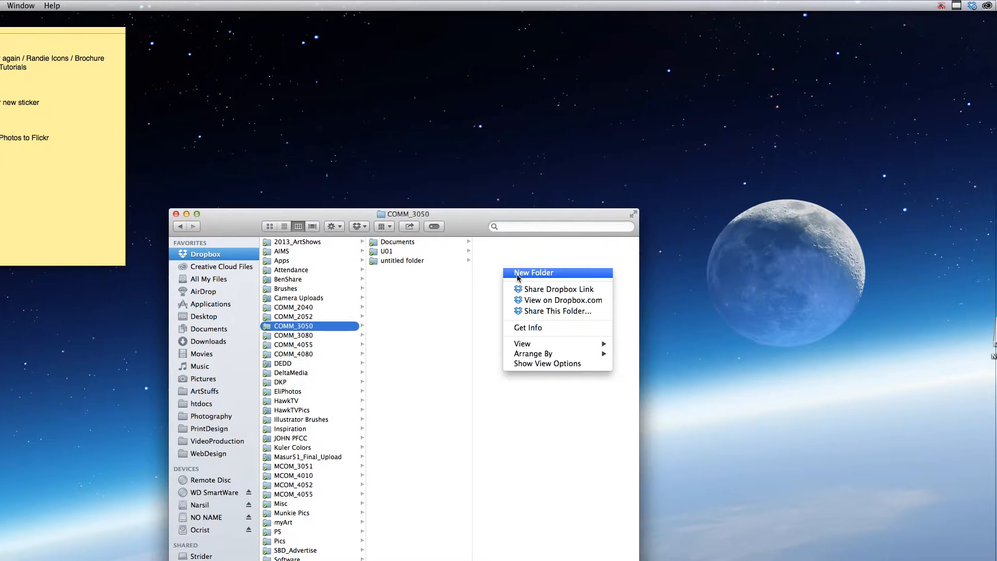
{"action": "left_click", "coordinate": [535, 276]}
{"action": "key", "text": "Return"}
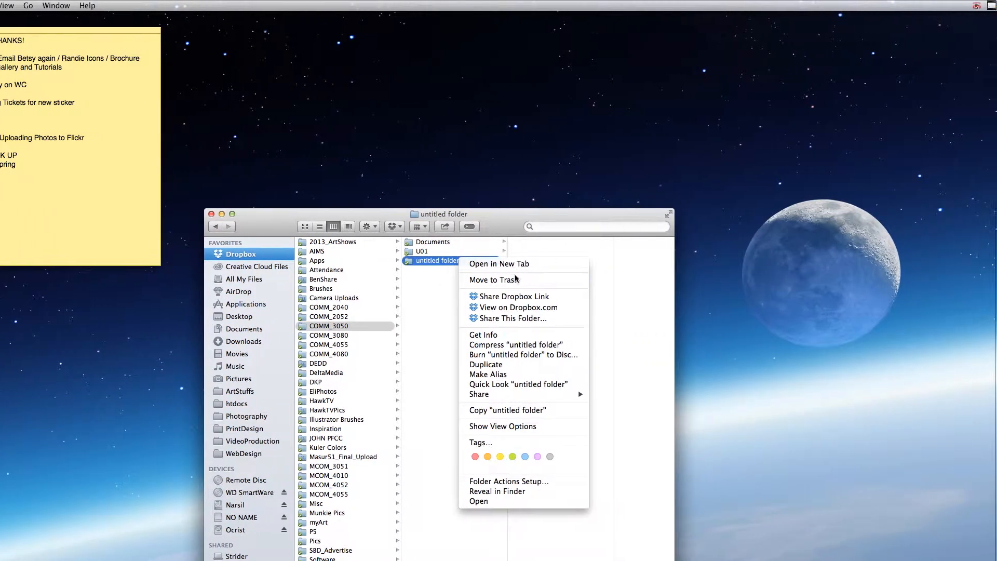
{"action": "left_click", "coordinate": [532, 280]}
Create subfolders named PSDs and AIs inside the U01 folder
{"action": "left_click", "coordinate": [476, 253]}
{"action": "right_click", "coordinate": [593, 255]}
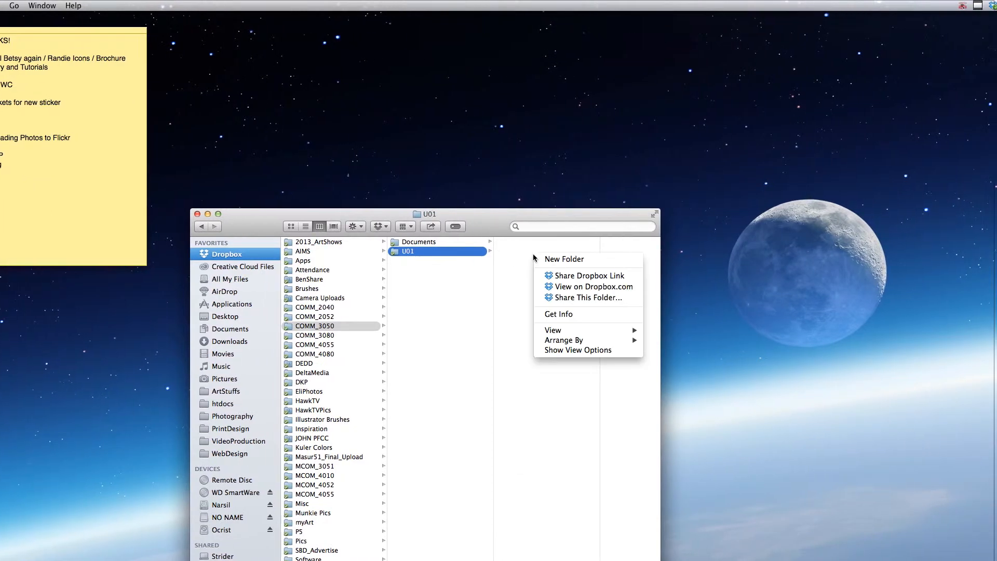
{"action": "left_click", "coordinate": [509, 262]}
{"action": "type", "text": "PSDs"}
{"action": "key", "text": "Return"}
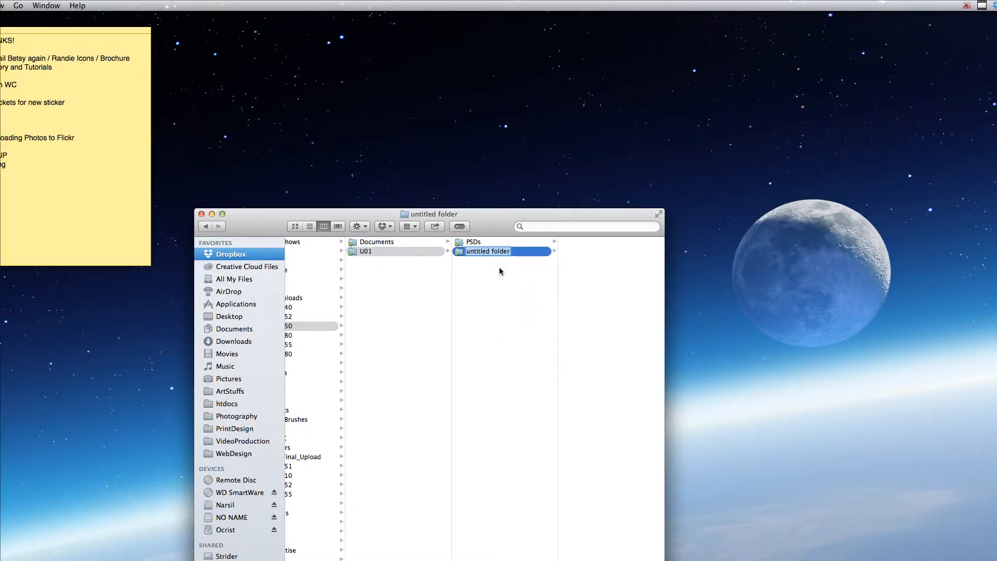
Add two more subfolders to U01, named AEs and FWs
{"action": "right_click", "coordinate": [474, 275]}
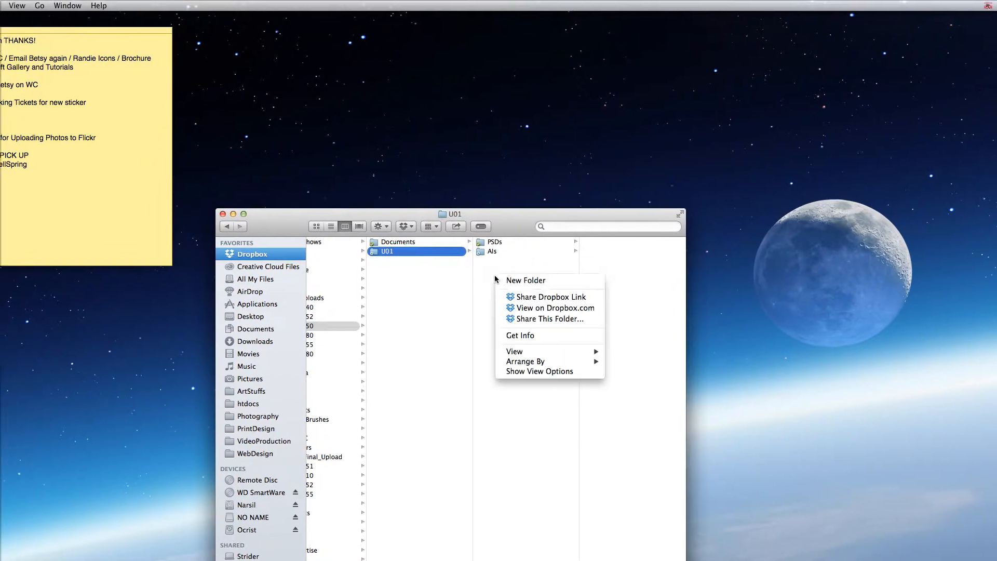
{"action": "left_click", "coordinate": [497, 281]}
{"action": "type", "text": "AEs"}
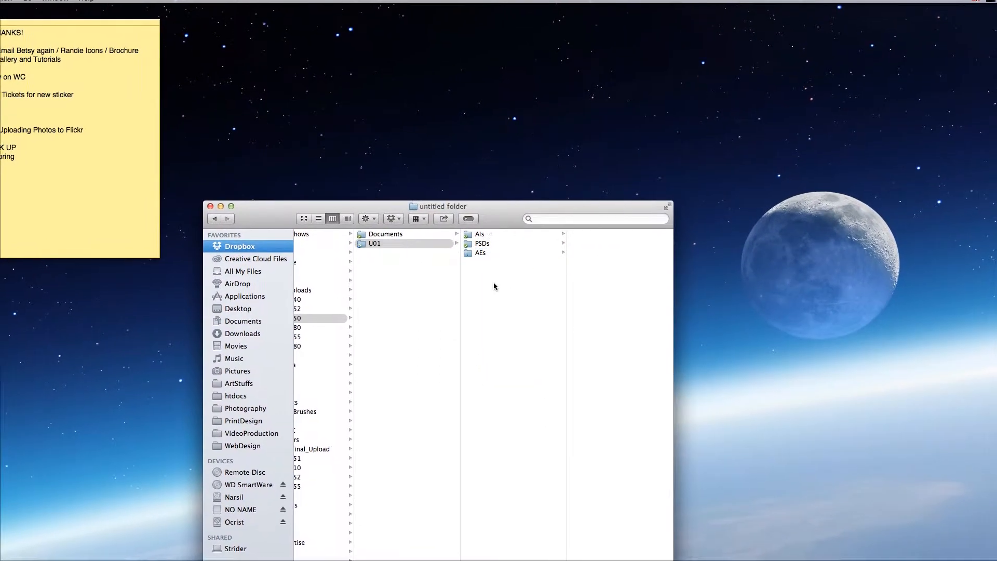
{"action": "key", "text": "Return"}
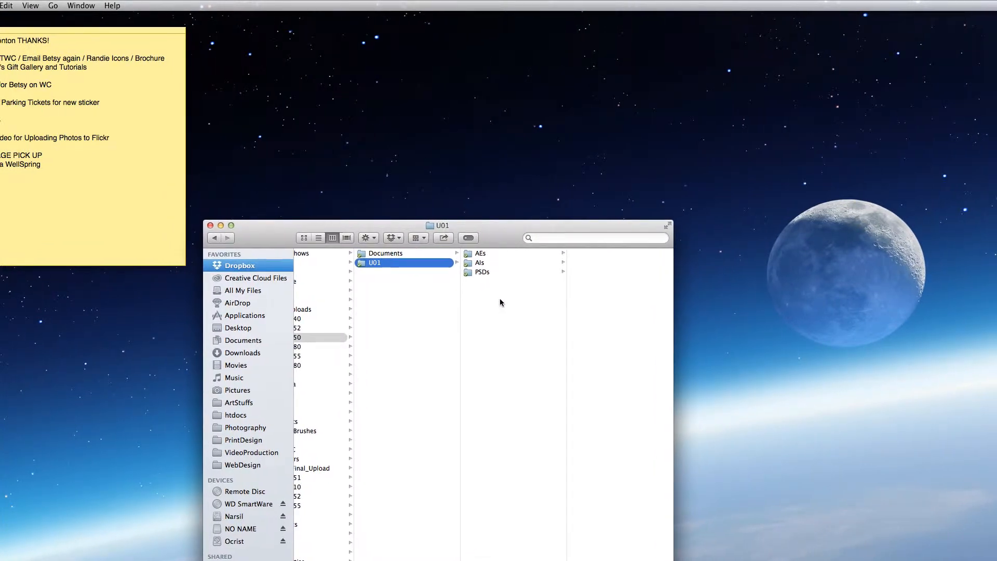
{"action": "right_click", "coordinate": [500, 298]}
{"action": "left_click", "coordinate": [505, 305]}
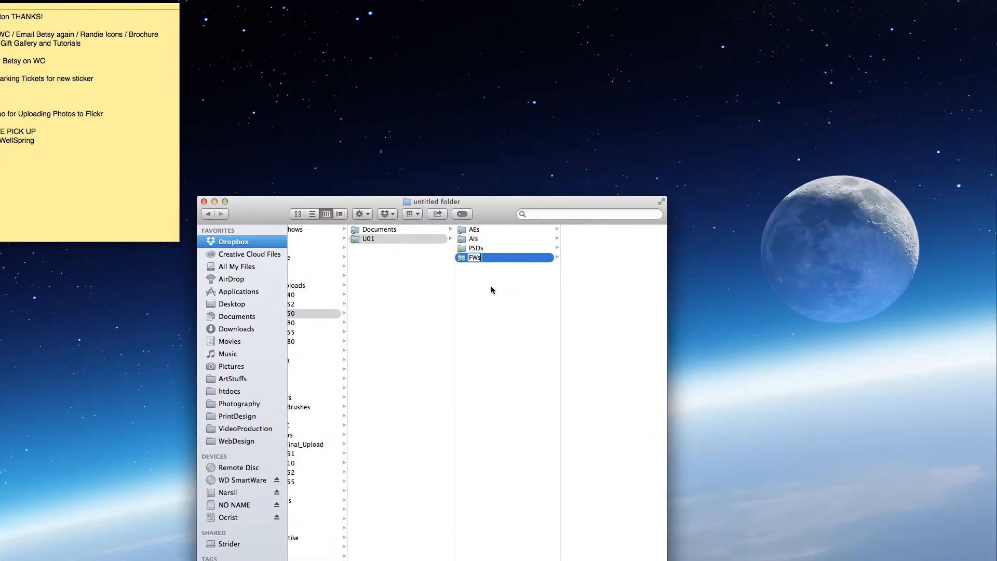
{"action": "key", "text": "Return"}
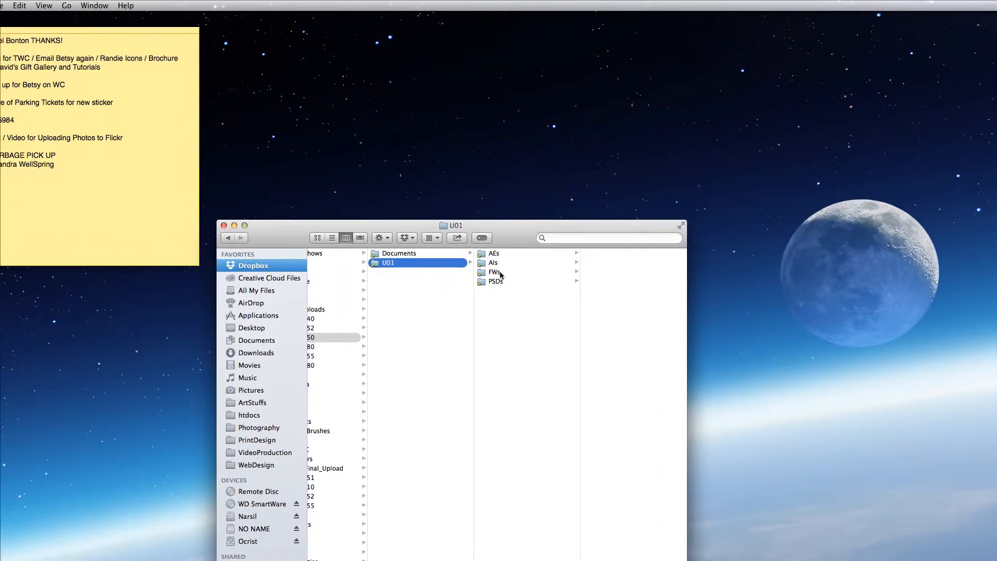
Add subfolders named StockPhotos and Footage to the U01 folder
{"action": "right_click", "coordinate": [507, 304]}
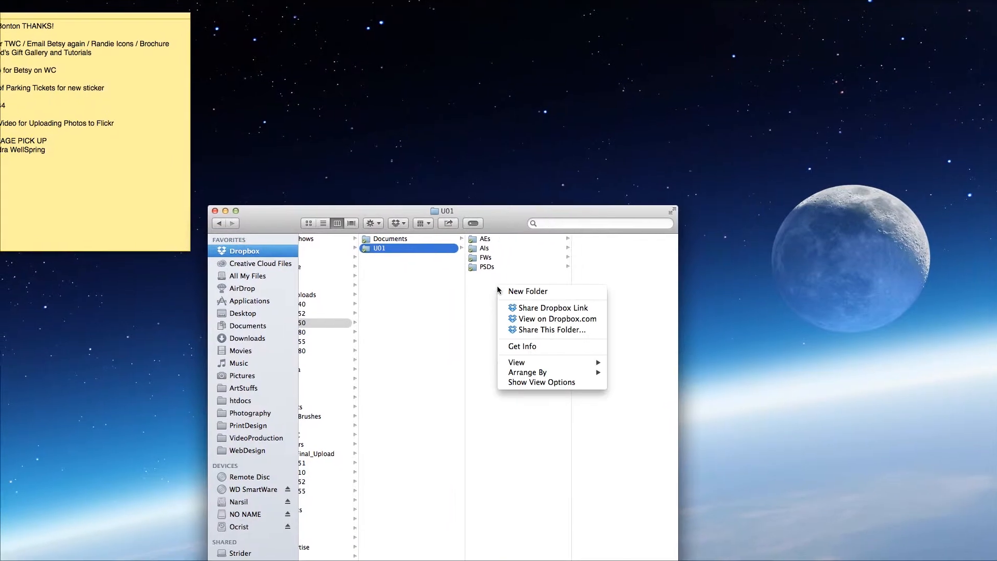
{"action": "left_click", "coordinate": [514, 291]}
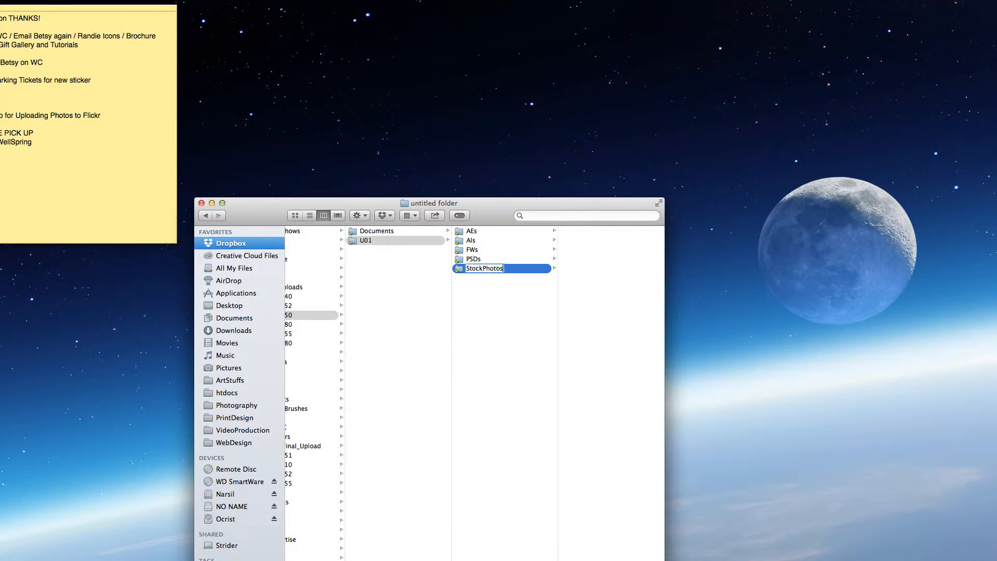
{"action": "type", "text": "StockPhotos"}
{"action": "left_click", "coordinate": [486, 292]}
{"action": "right_click", "coordinate": [499, 274]}
{"action": "left_click", "coordinate": [512, 281]}
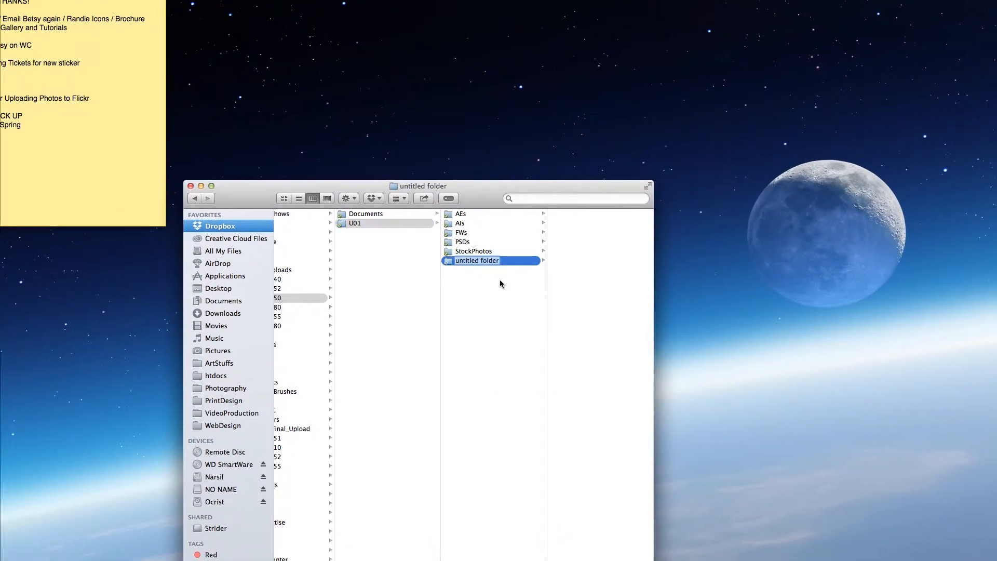
{"action": "type", "text": "Footage"}
{"action": "key", "text": "Return"}
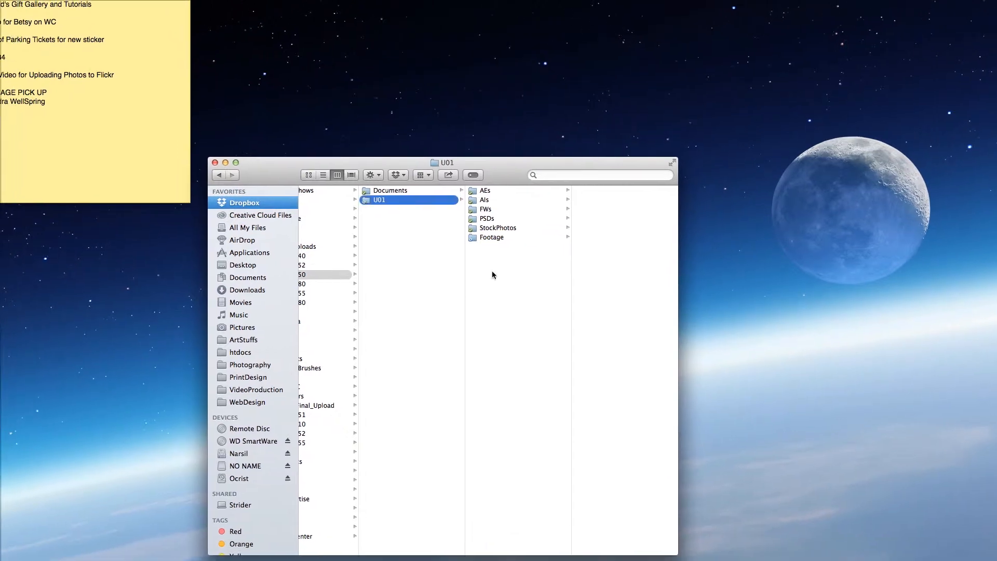
Add subfolders named Audio and Renders to the U01 folder
{"action": "right_click", "coordinate": [473, 262]}
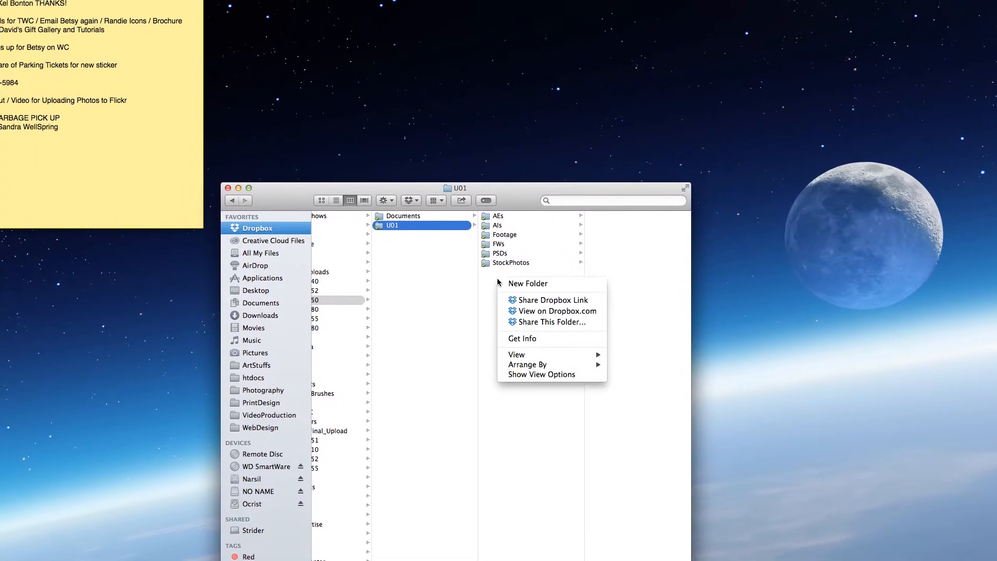
{"action": "left_click", "coordinate": [504, 284]}
{"action": "type", "text": "Audio"}
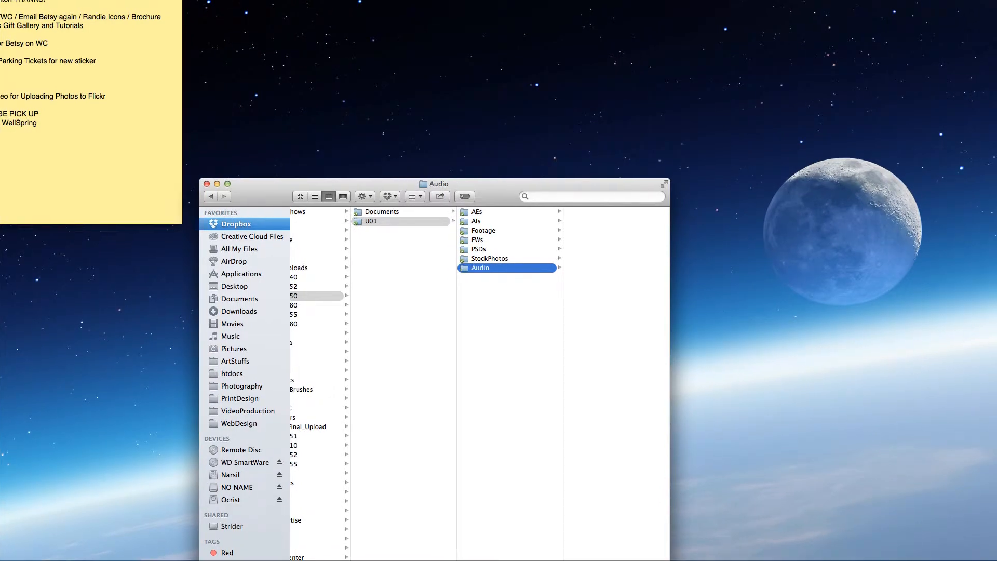
{"action": "right_click", "coordinate": [480, 287]}
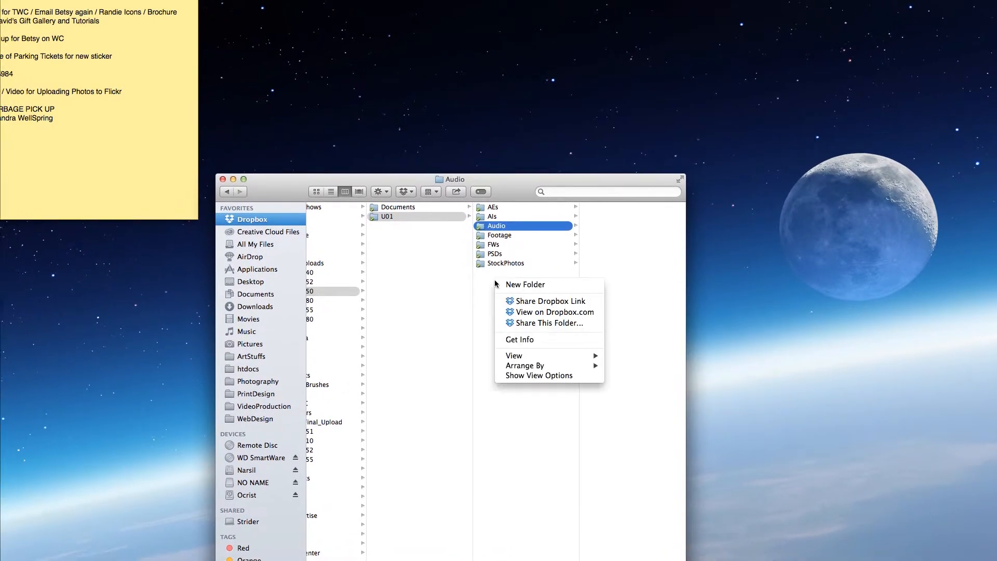
{"action": "left_click", "coordinate": [504, 283]}
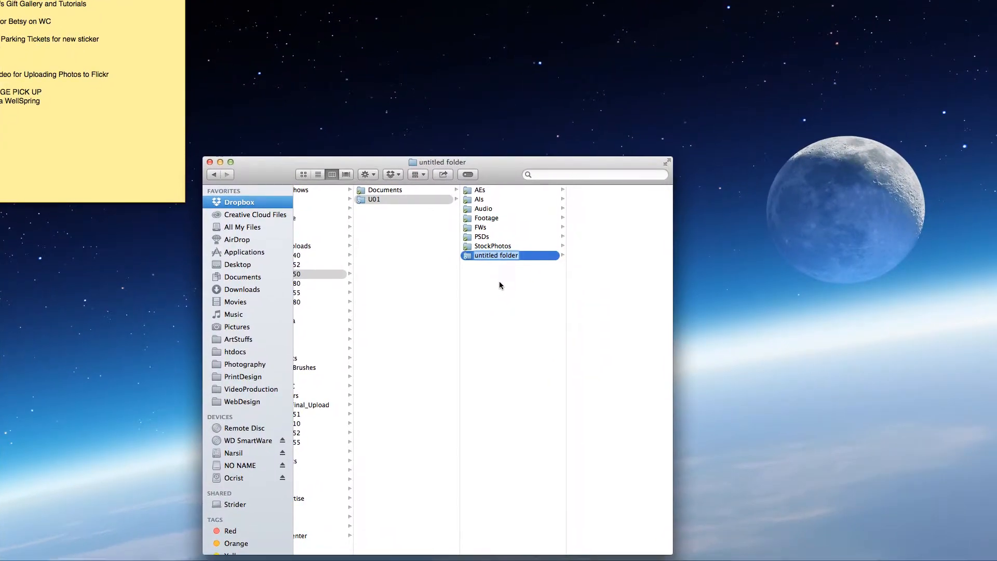
{"action": "type", "text": "Renders"}
{"action": "key", "text": "Return"}
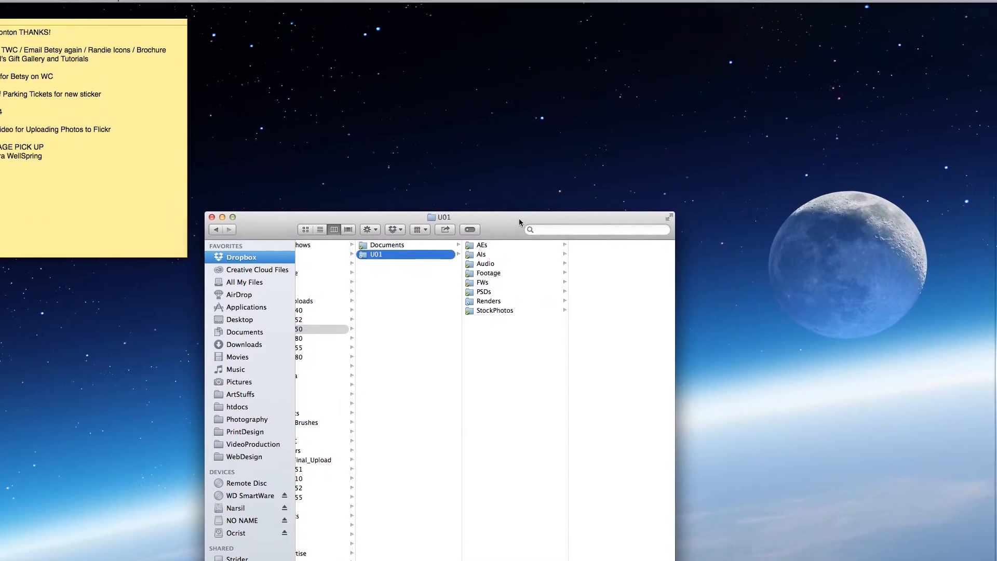
Move the folder window out of the way, launch After Effects and dismiss its welcome screen
{"action": "left_click_drag", "start_coordinate": [511, 218], "coordinate": [540, 246]}
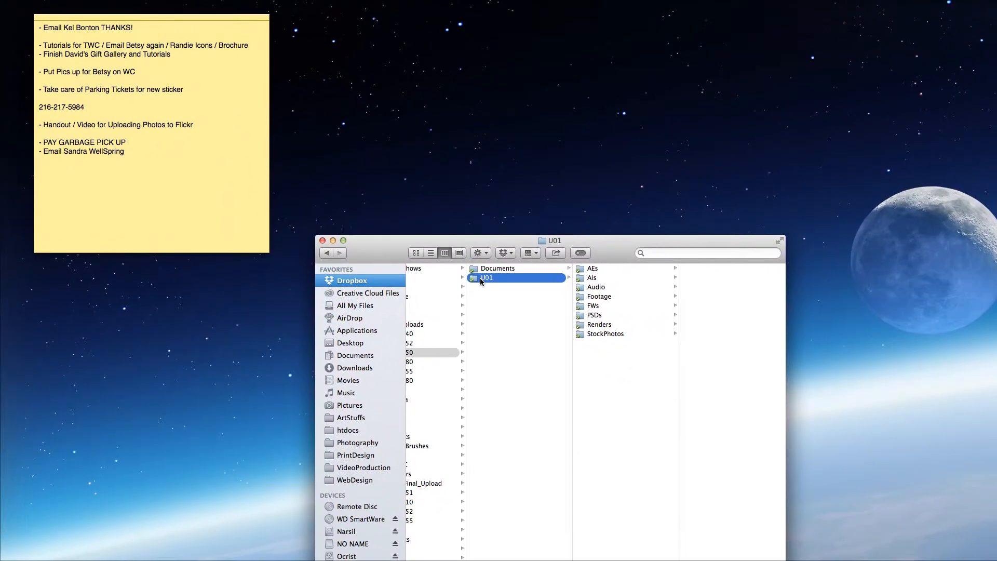
{"action": "left_click_drag", "start_coordinate": [584, 266], "coordinate": [564, 236]}
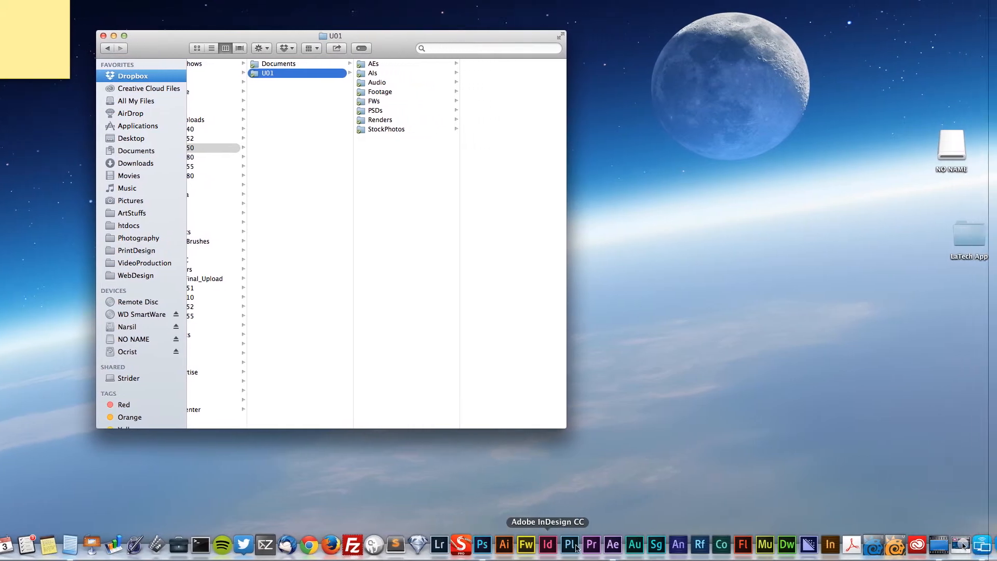
{"action": "left_click", "coordinate": [551, 544]}
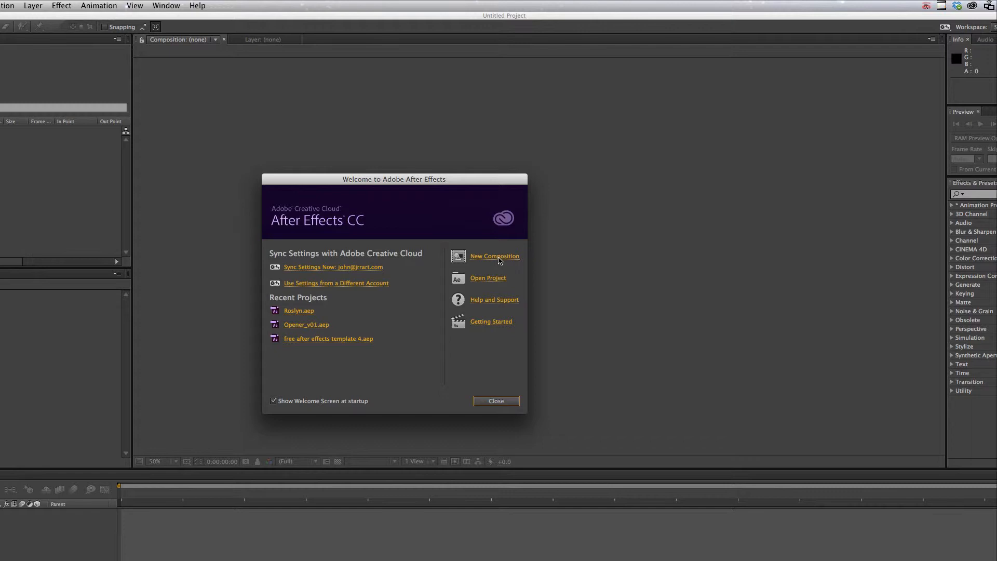
{"action": "left_click", "coordinate": [497, 401]}
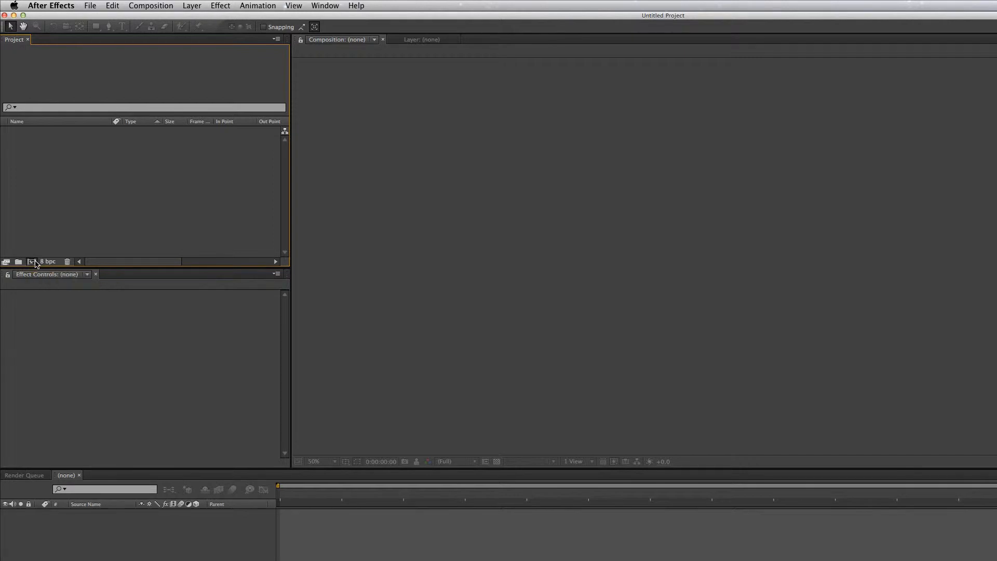
Create a composition named Text with the HDTV 1080 24 preset and a 0:00:30:00 duration, and display its Title/Action Safe overlay
{"action": "left_click", "coordinate": [32, 262]}
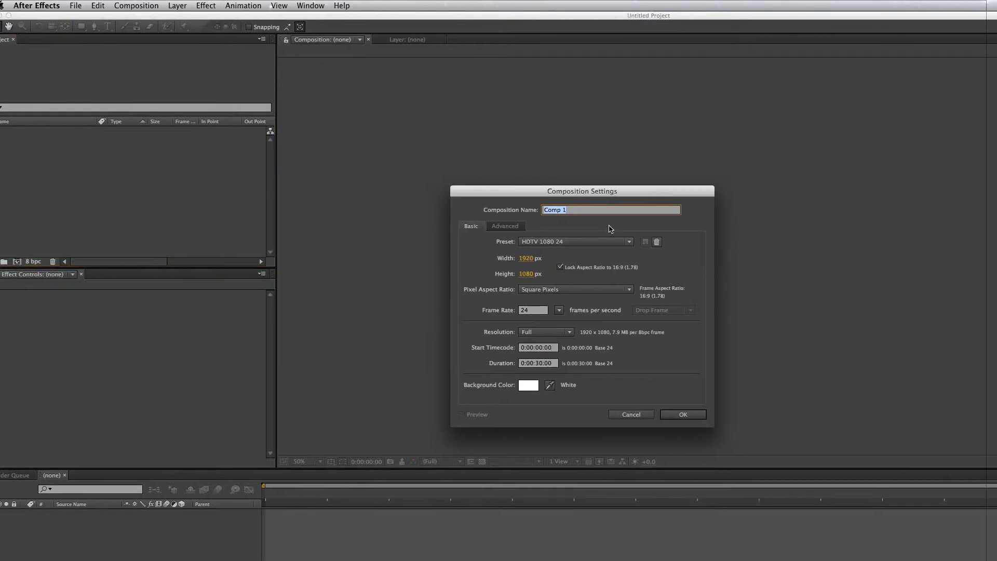
{"action": "type", "text": "Text"}
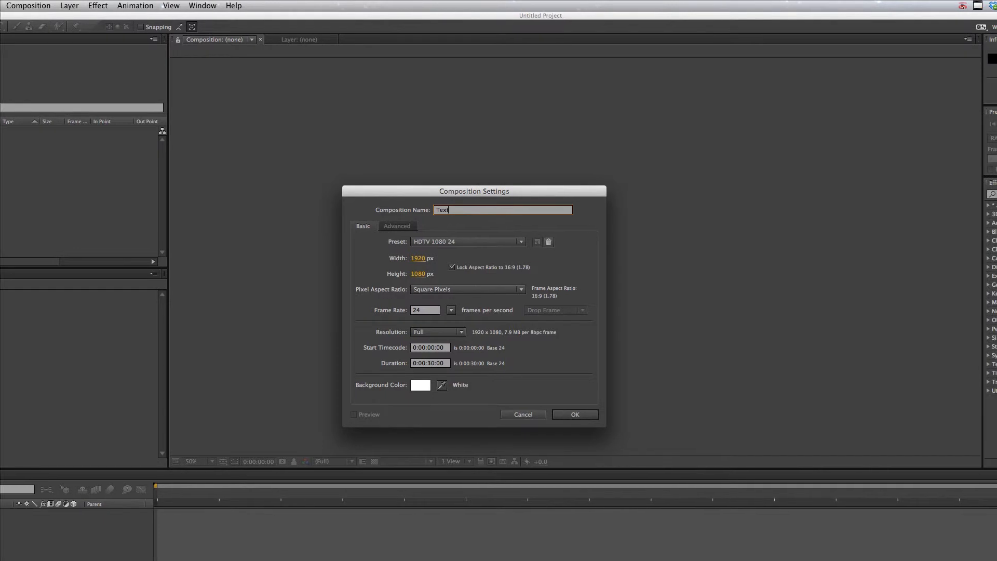
{"action": "left_click", "coordinate": [473, 242]}
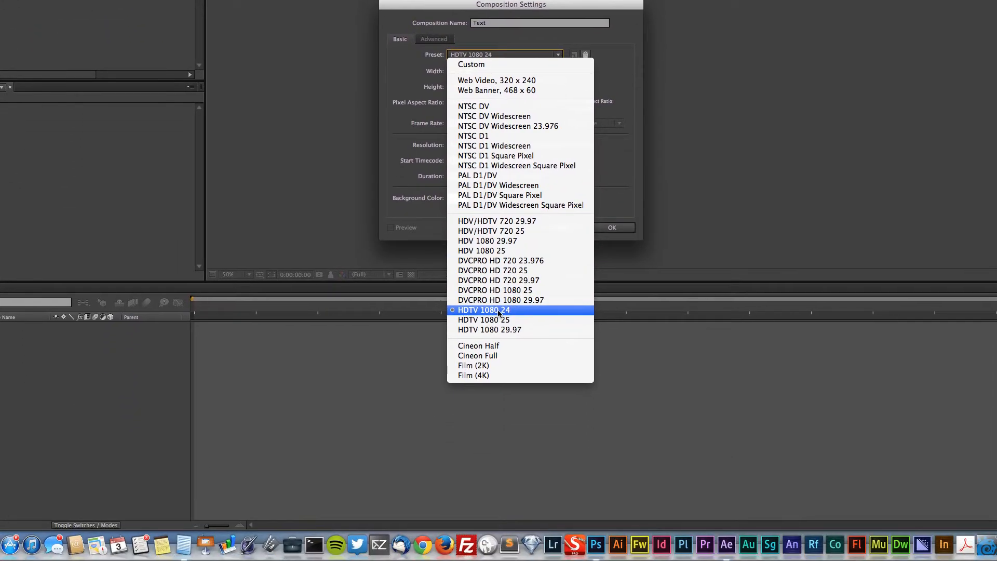
{"action": "left_click", "coordinate": [498, 310]}
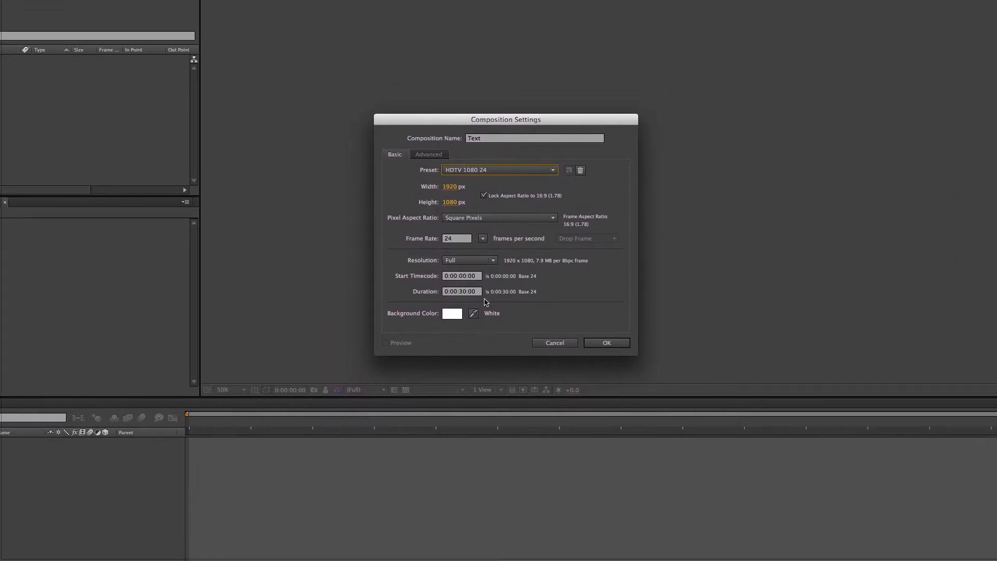
{"action": "left_click", "coordinate": [492, 285]}
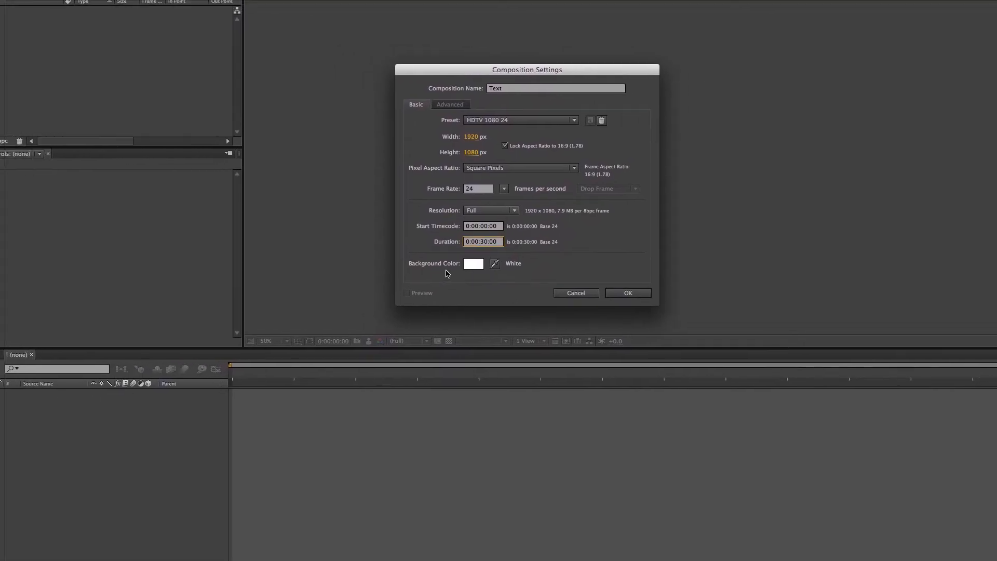
{"action": "left_click", "coordinate": [552, 281]}
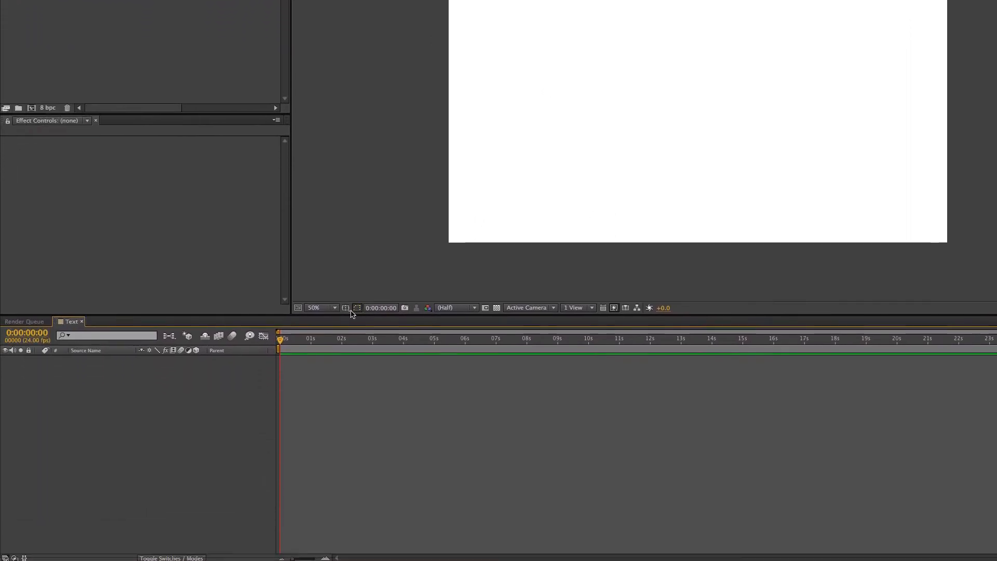
{"action": "left_click", "coordinate": [246, 442]}
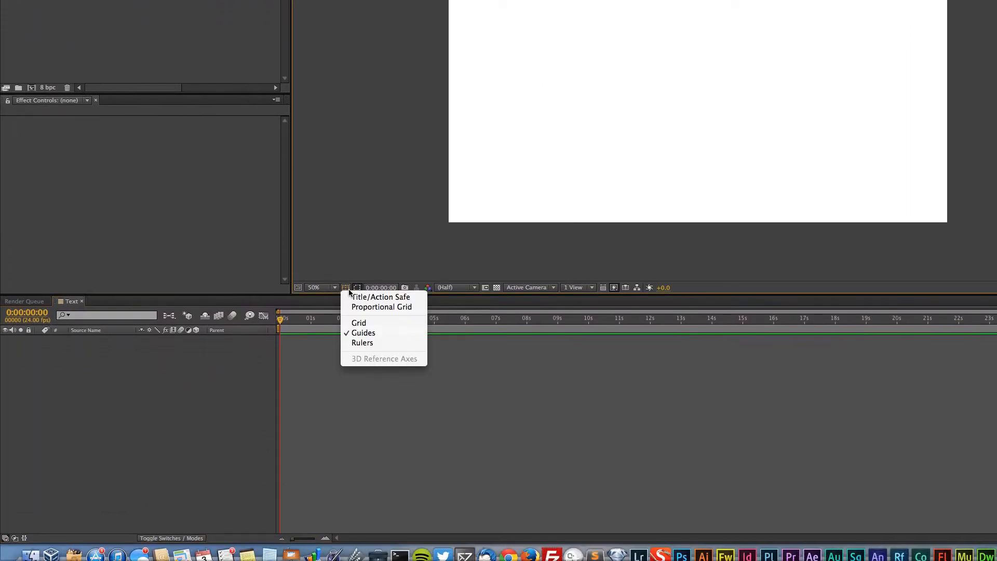
{"action": "left_click", "coordinate": [373, 289]}
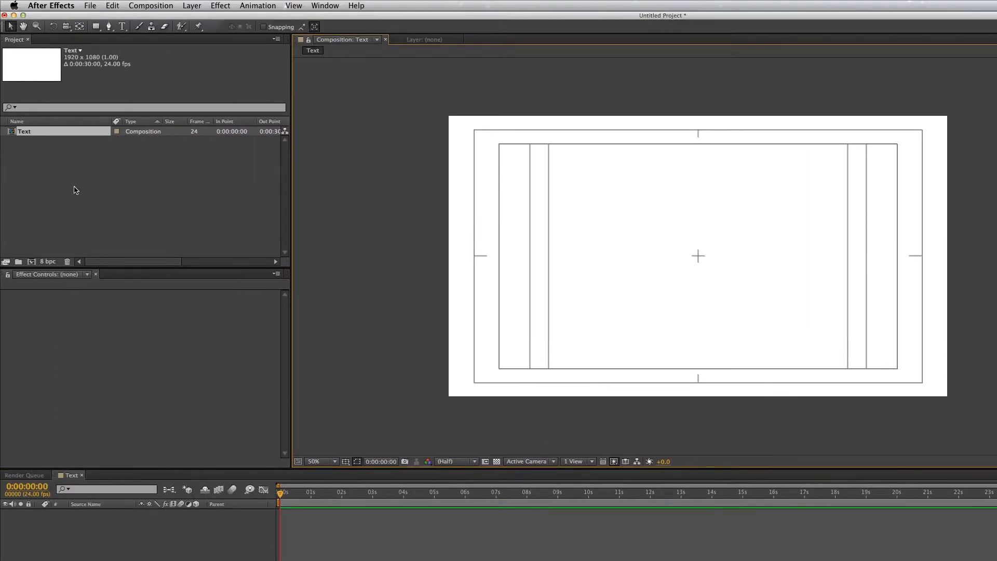
Import the audio file GoblinMarch(loop).wav from the Scores folder into the project
{"action": "double_click", "coordinate": [55, 198]}
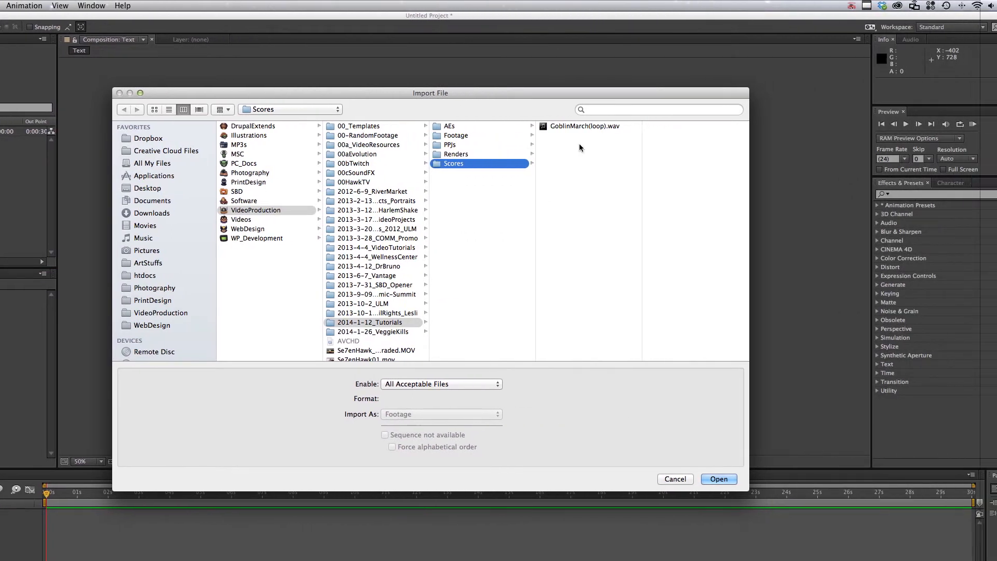
{"action": "left_click", "coordinate": [650, 127]}
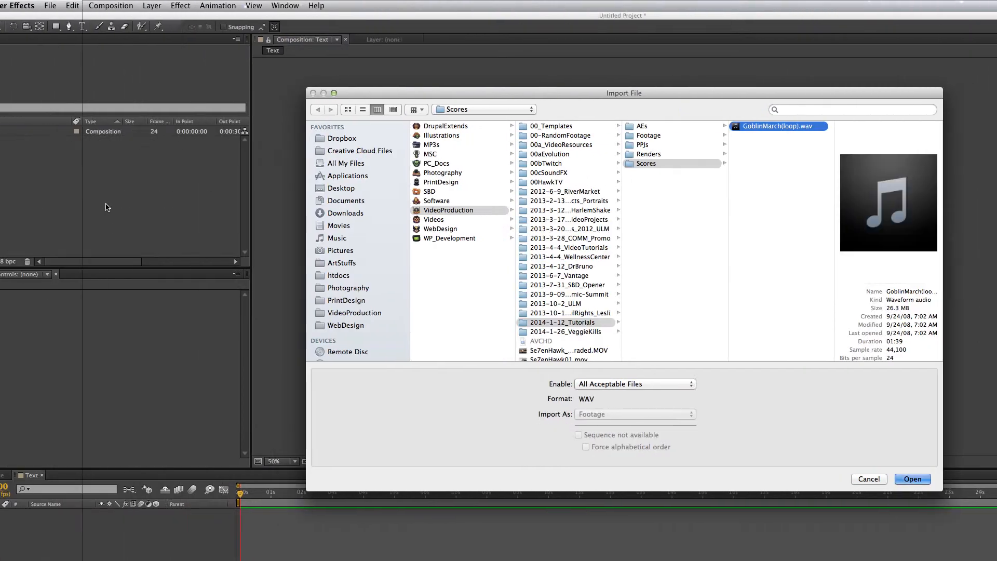
{"action": "key", "text": "Return"}
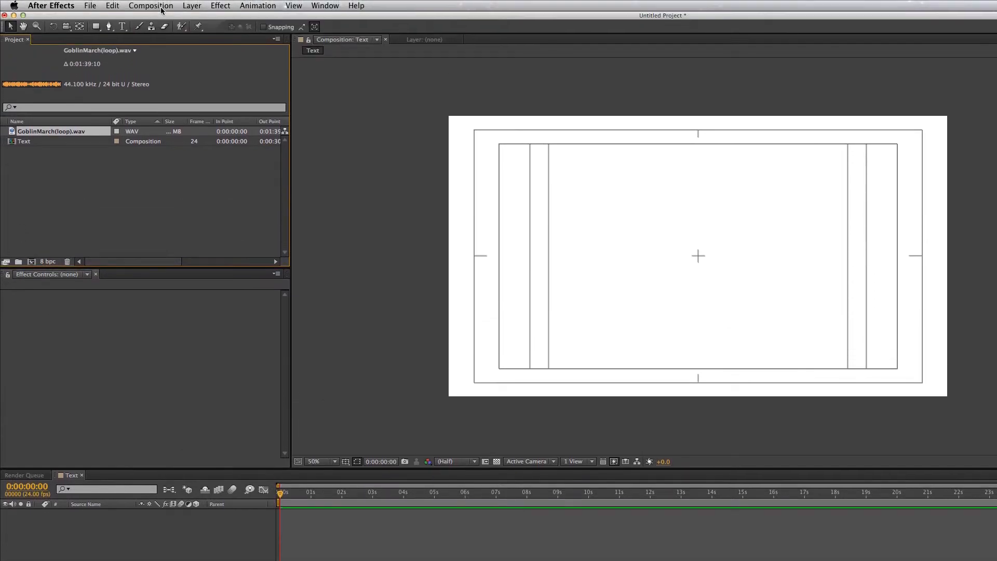
Review the list of available panels and look at the Character and Effects & Presets panels
{"action": "left_click", "coordinate": [322, 4]}
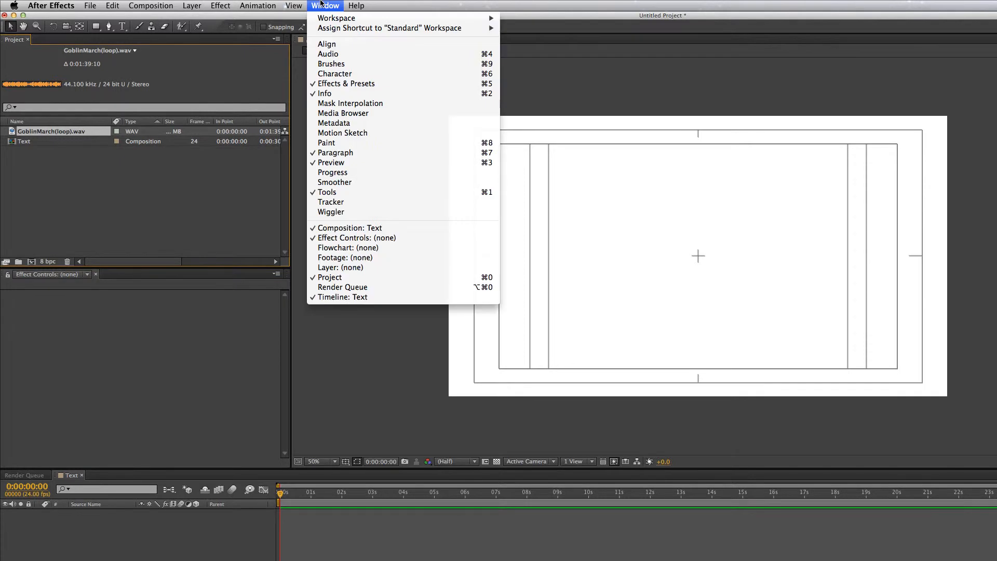
{"action": "left_click", "coordinate": [347, 240]}
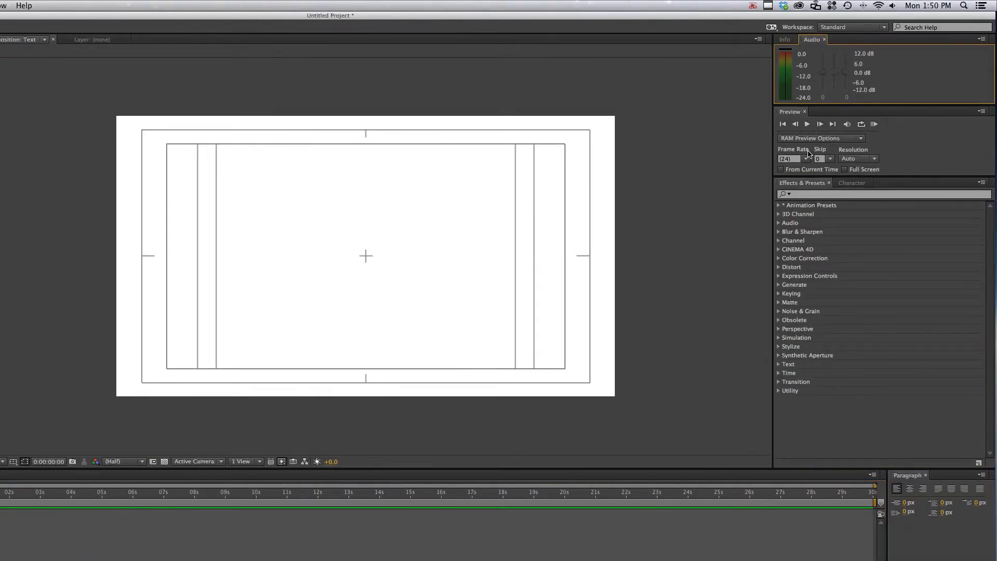
{"action": "left_click", "coordinate": [853, 183]}
{"action": "left_click", "coordinate": [808, 185]}
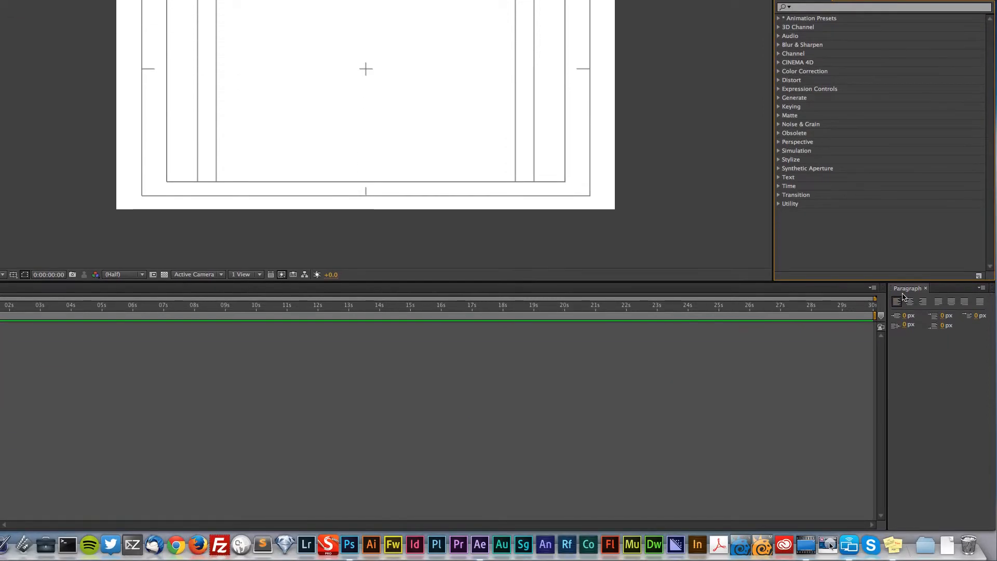
Dock the Paragraph panel into the same group as Effects & Presets and Character, and look through the group's panels
{"action": "left_click_drag", "start_coordinate": [904, 289], "coordinate": [893, 183]}
{"action": "left_click_drag", "start_coordinate": [875, 188], "coordinate": [919, 178]}
{"action": "left_click", "coordinate": [852, 183]}
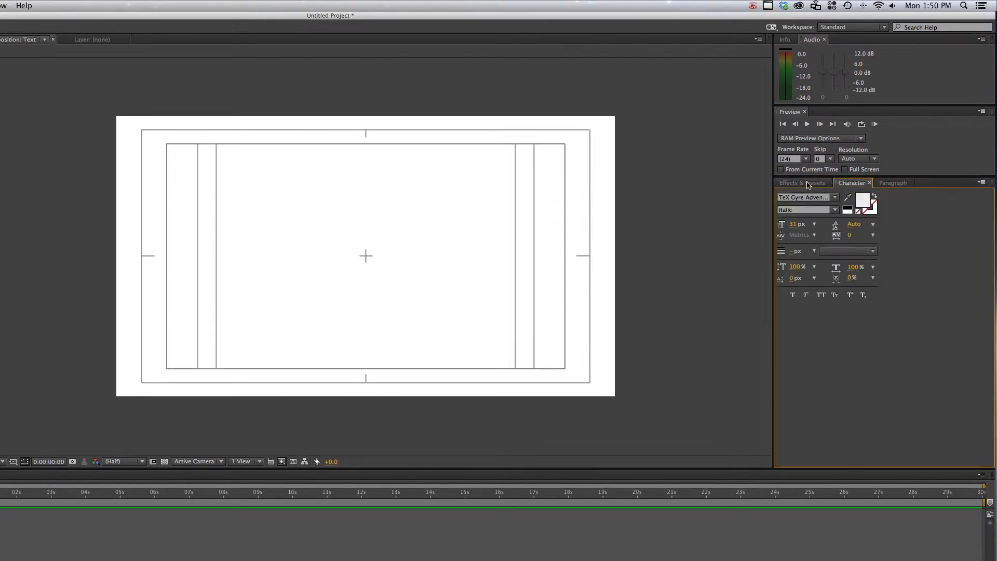
{"action": "left_click", "coordinate": [803, 183]}
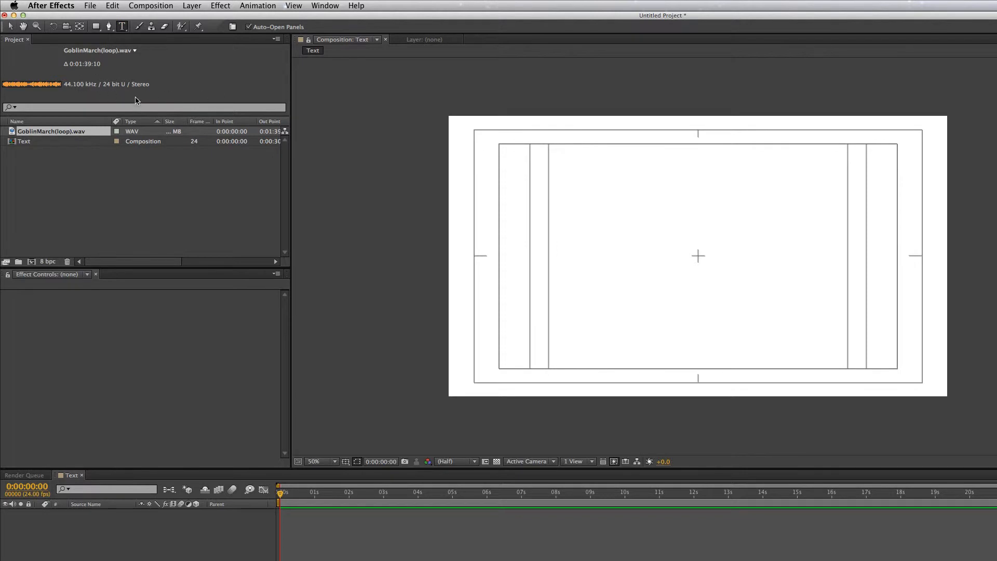
Activate the Rectangle tool and add a new shape layer to the Text composition
{"action": "left_click", "coordinate": [95, 26]}
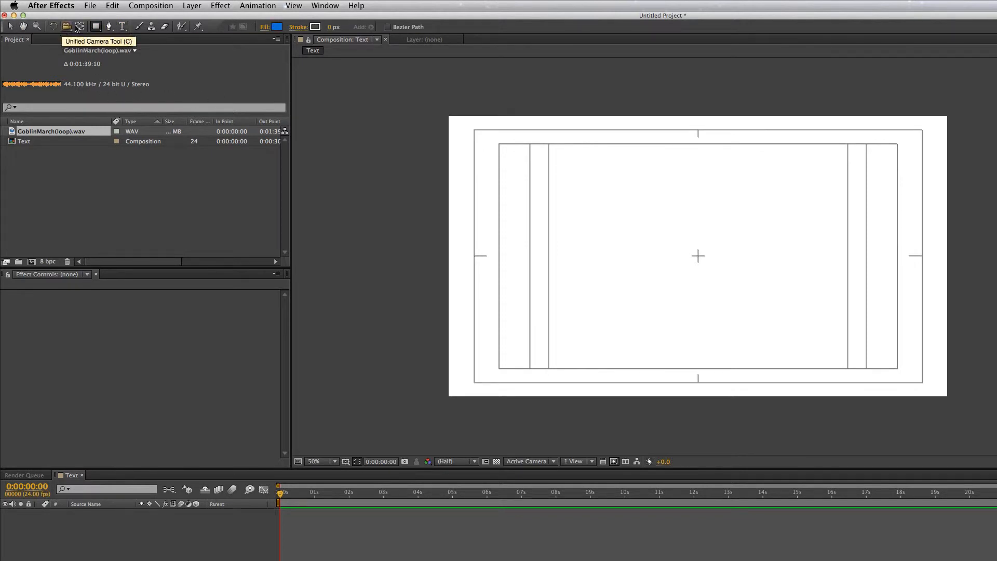
{"action": "left_click", "coordinate": [201, 6]}
{"action": "mouse_move", "coordinate": [199, 19]}
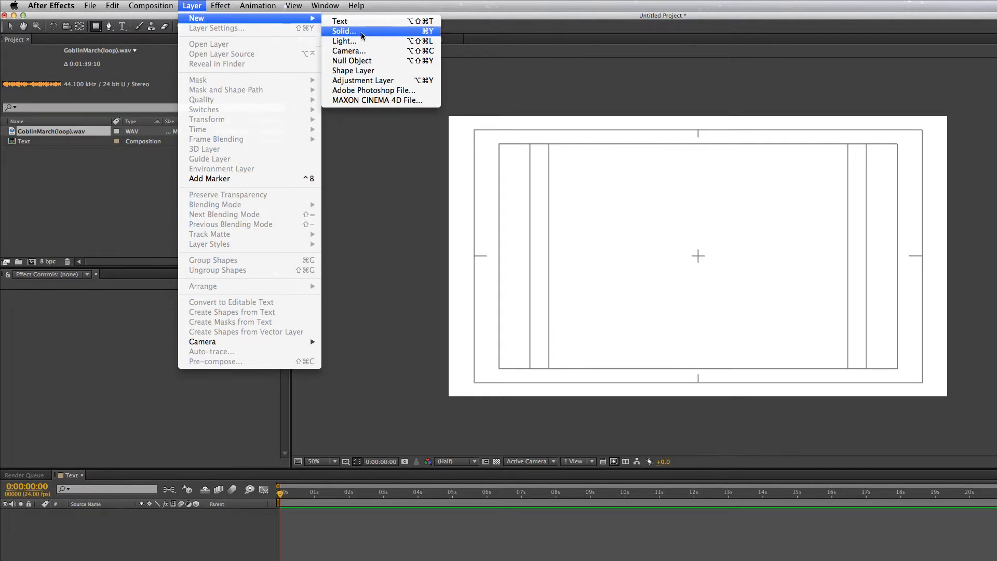
{"action": "left_click", "coordinate": [381, 71]}
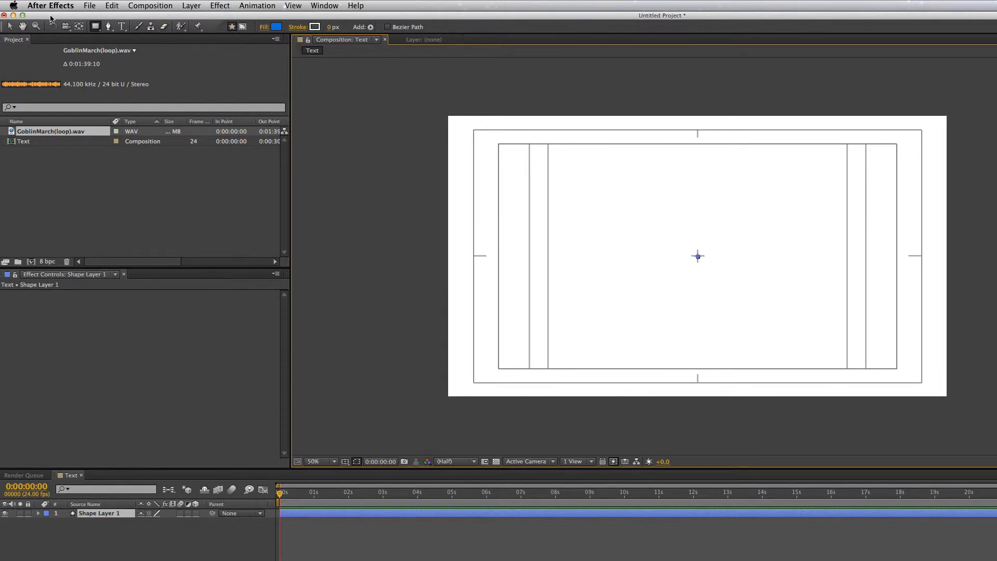
Set the shape fill colour to dark green and check the stroke colour
{"action": "left_click", "coordinate": [275, 28]}
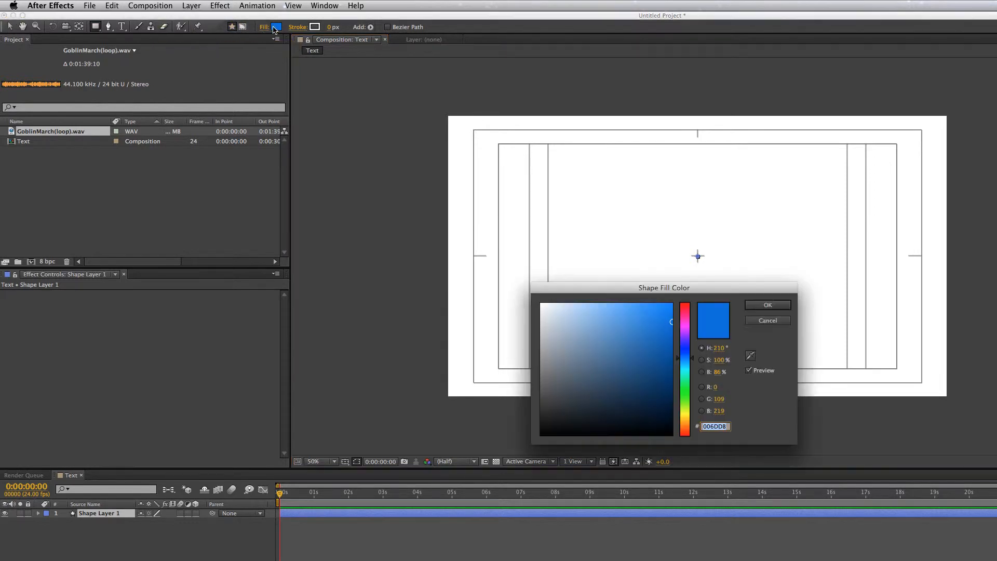
{"action": "left_click", "coordinate": [685, 391]}
{"action": "mouse_move", "coordinate": [652, 380]}
{"action": "left_mouse_down"}
{"action": "mouse_move", "coordinate": [644, 376]}
{"action": "mouse_move", "coordinate": [655, 368]}
{"action": "left_mouse_up"}
{"action": "left_click", "coordinate": [593, 224]}
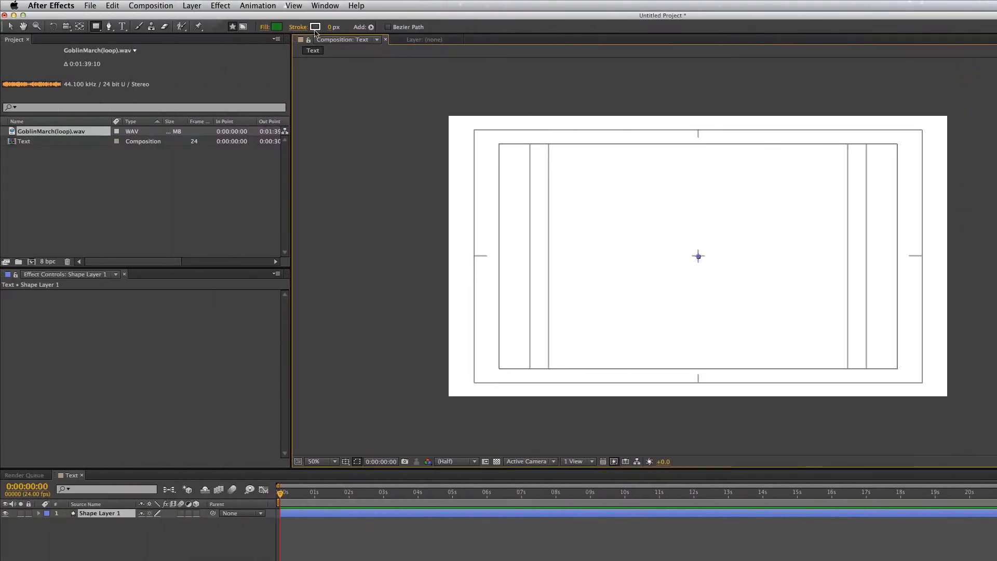
{"action": "left_click", "coordinate": [315, 27]}
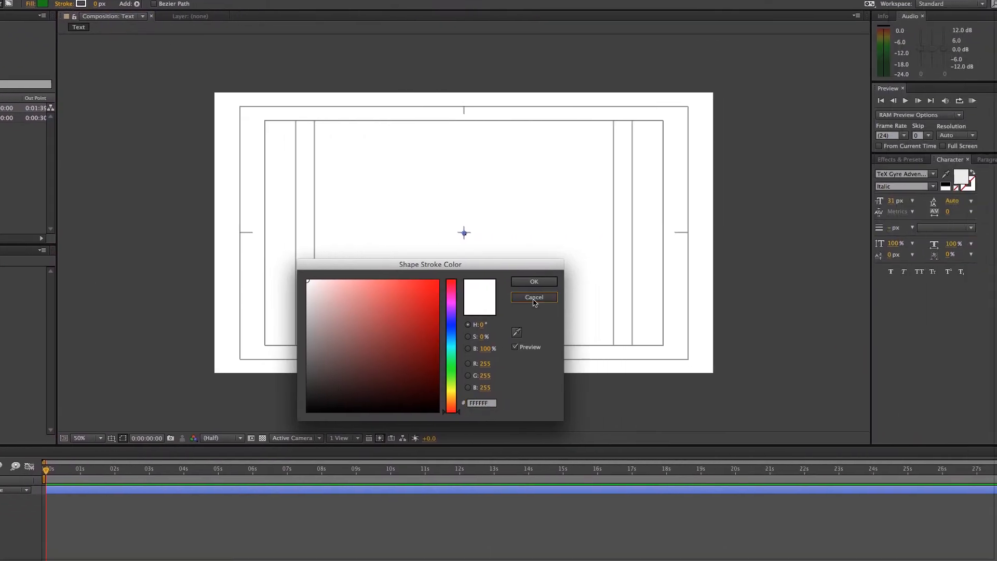
{"action": "left_click", "coordinate": [769, 322]}
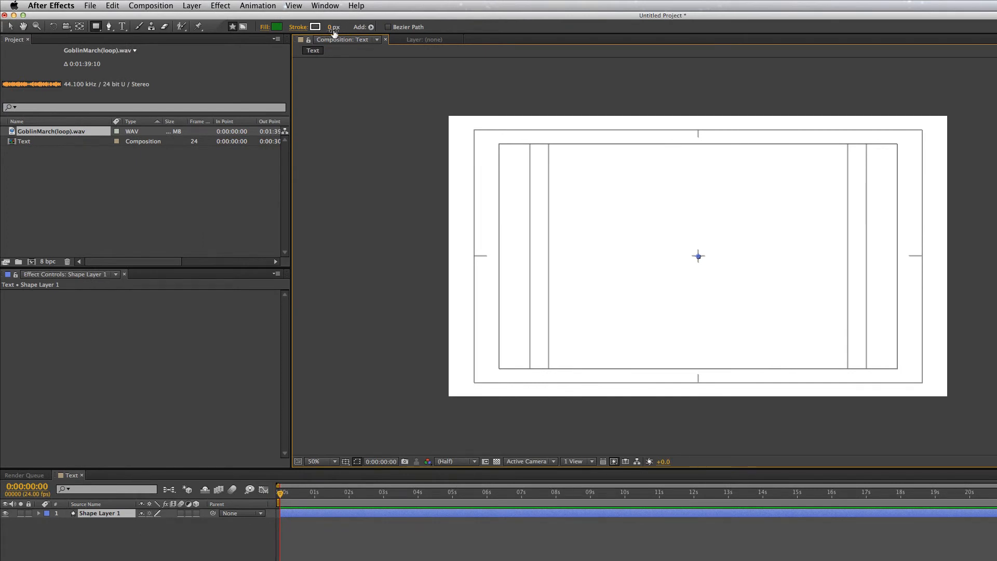
Draw a green square near the left edge of the composition and move it just outside the frame on that side
{"action": "left_click_drag", "start_coordinate": [473, 214], "coordinate": [532, 269]}
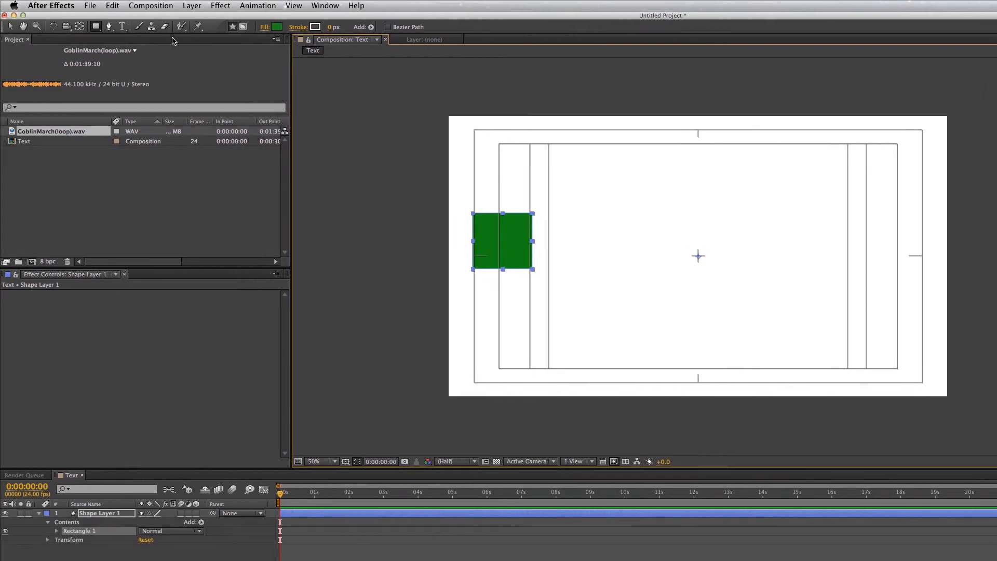
{"action": "left_click", "coordinate": [13, 27]}
{"action": "left_click_drag", "start_coordinate": [497, 251], "coordinate": [423, 254]}
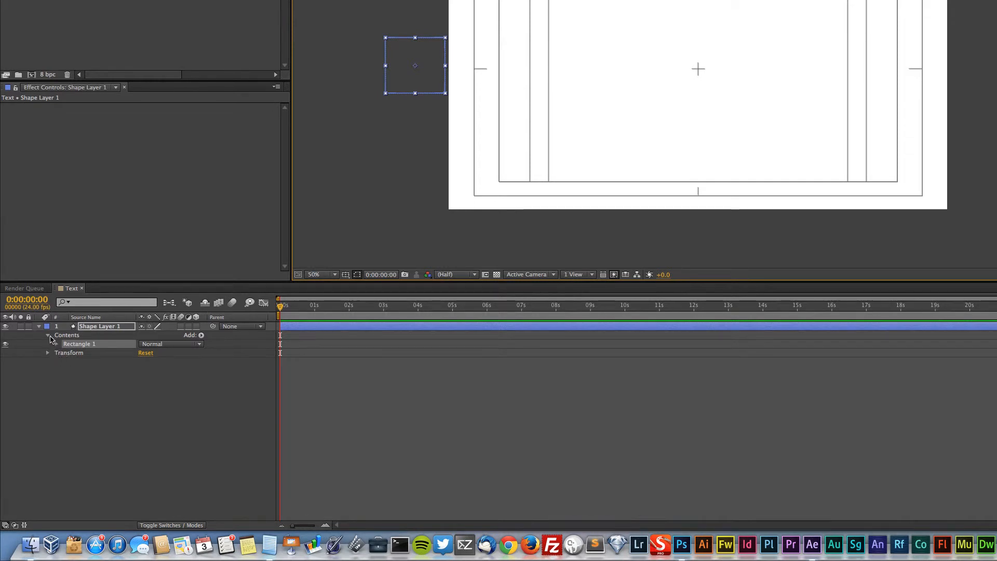
Collapse the shape layer's Contents and expand its Transform properties
{"action": "left_click", "coordinate": [48, 335]}
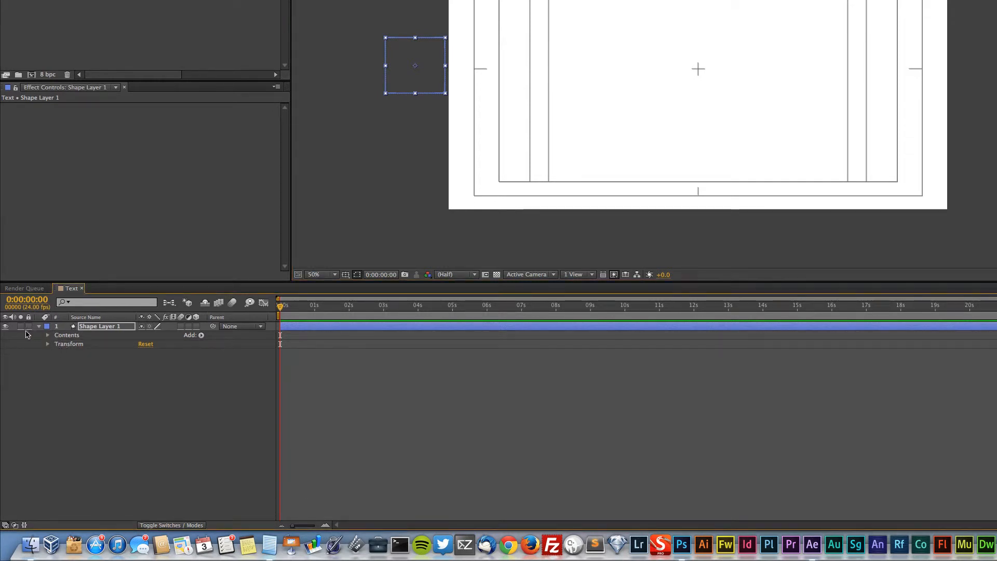
{"action": "left_click", "coordinate": [39, 326]}
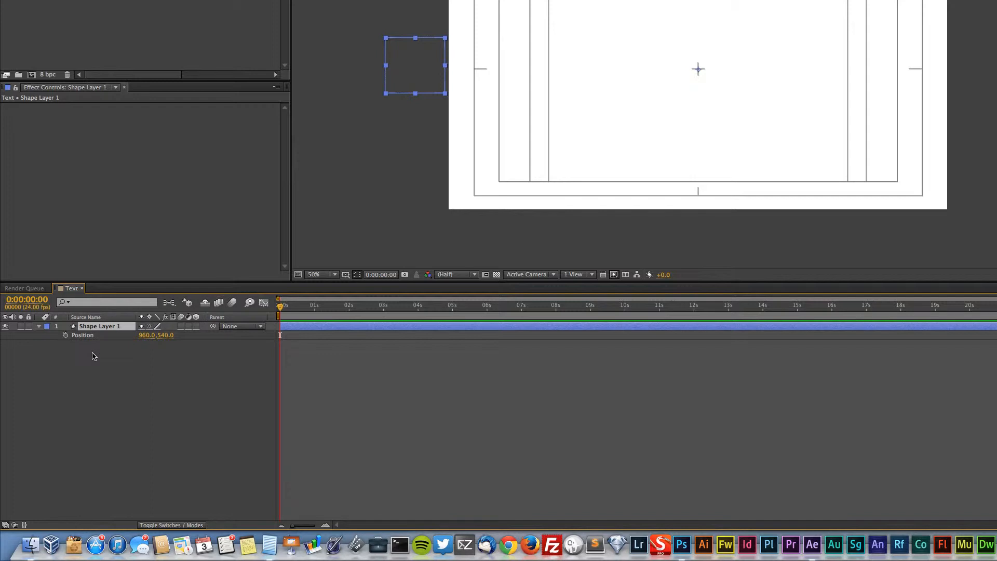
{"action": "left_click", "coordinate": [44, 328]}
{"action": "left_click", "coordinate": [40, 328]}
{"action": "left_click", "coordinate": [39, 327]}
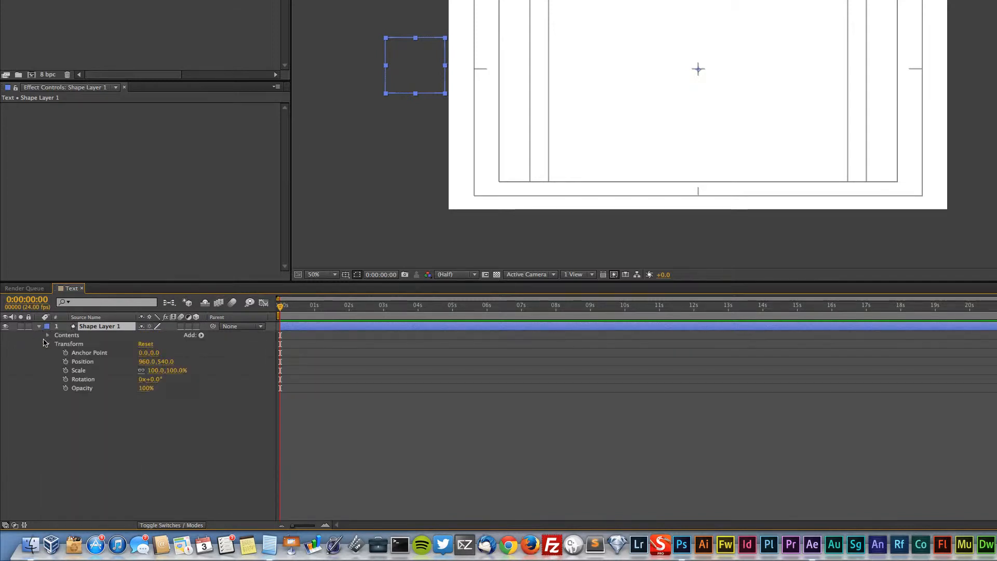
{"action": "left_click", "coordinate": [48, 344]}
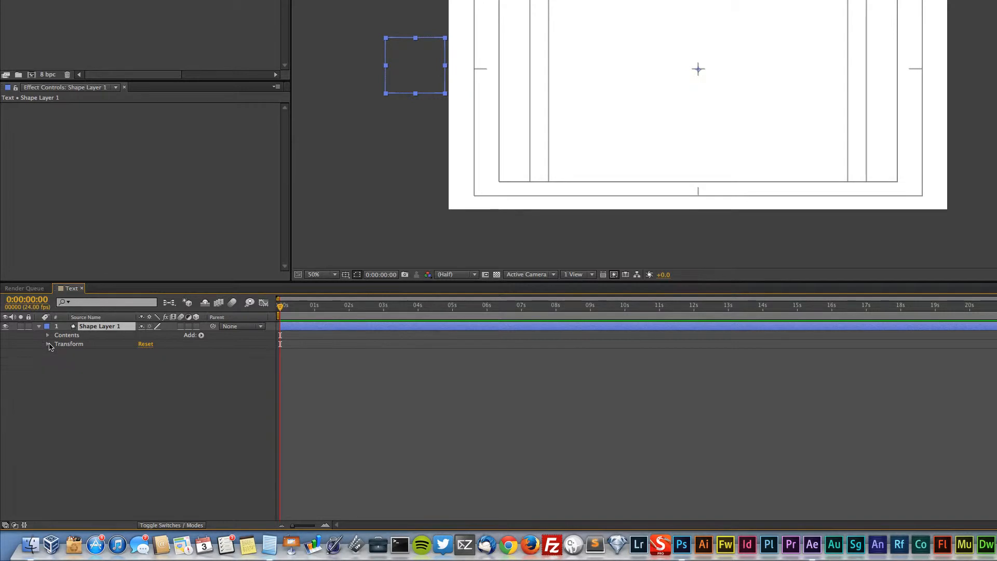
{"action": "left_click", "coordinate": [48, 344]}
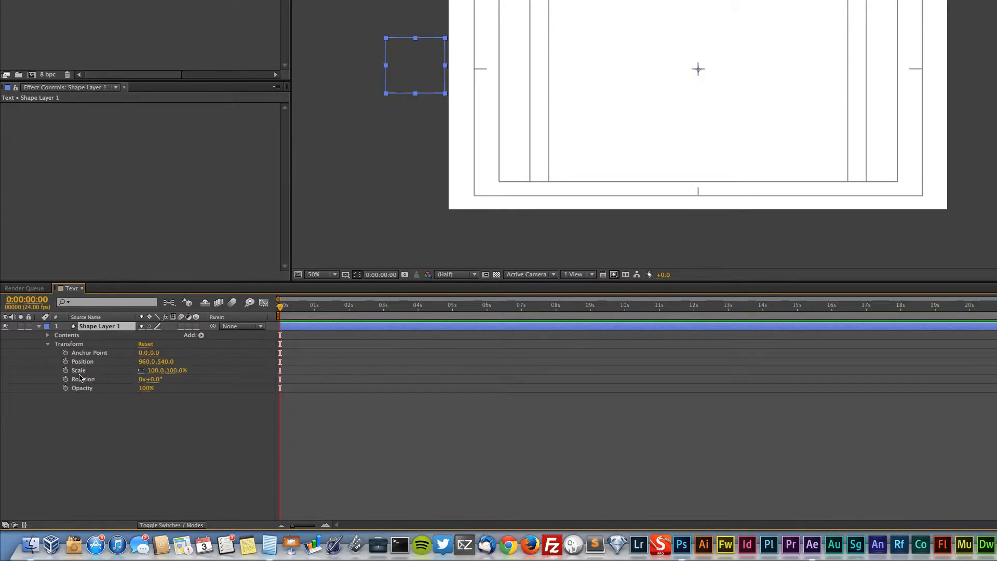
Adjust the shape layer's transform to Scale 99%, Position 1240, 590 and Anchor Point 15, -3
{"action": "mouse_move", "coordinate": [159, 372]}
{"action": "left_mouse_down"}
{"action": "mouse_move", "coordinate": [185, 371]}
{"action": "mouse_move", "coordinate": [157, 371]}
{"action": "left_mouse_up"}
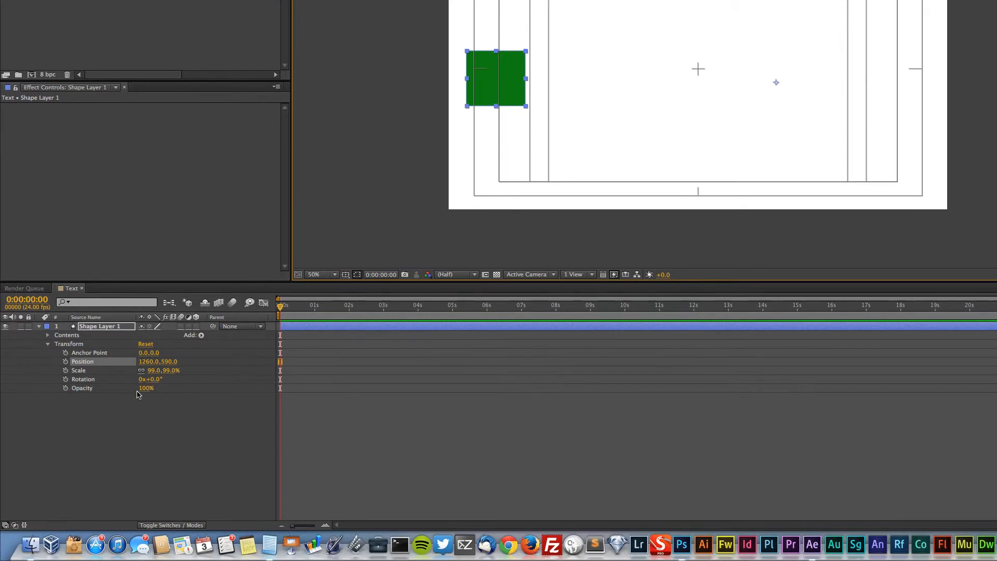
{"action": "left_click_drag", "start_coordinate": [147, 477], "coordinate": [171, 472]}
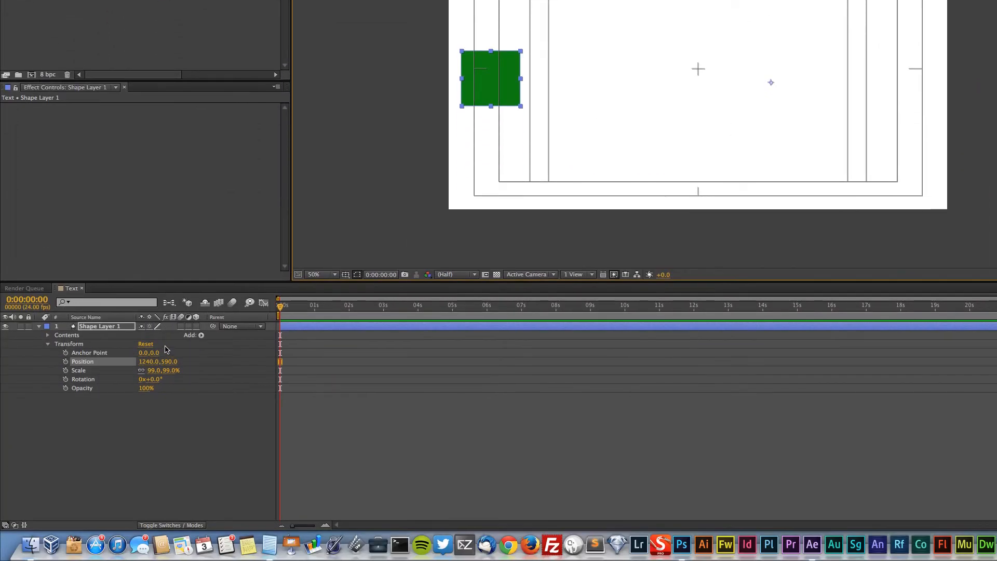
{"action": "left_click_drag", "start_coordinate": [156, 353], "coordinate": [98, 312]}
Move the shape layer's anchor point to the centre of the green square with the Pan Behind tool, and return to the Selection tool
{"action": "left_click", "coordinate": [81, 29]}
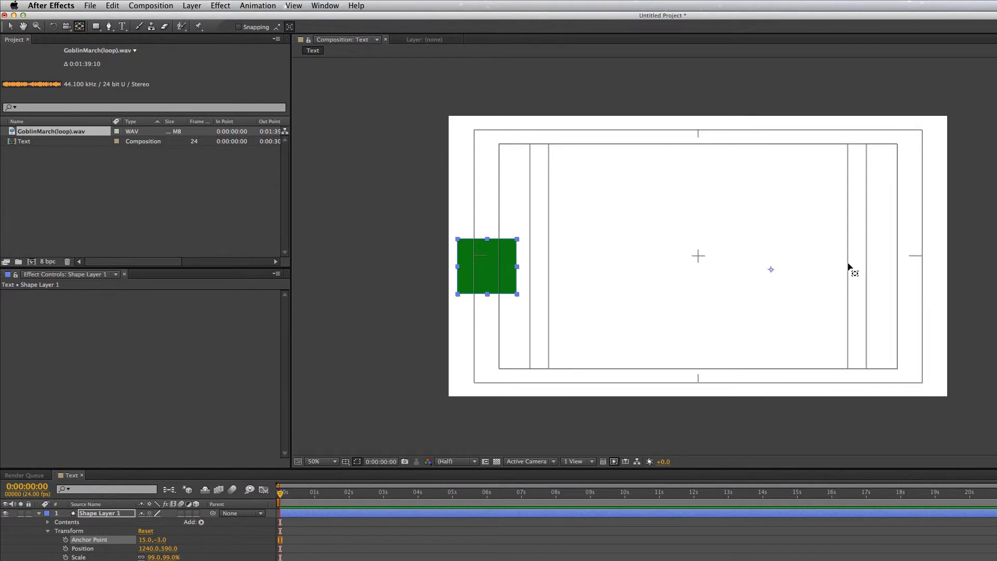
{"action": "left_click_drag", "start_coordinate": [771, 269], "coordinate": [510, 267]}
{"action": "left_click_drag", "start_coordinate": [389, 268], "coordinate": [366, 271]}
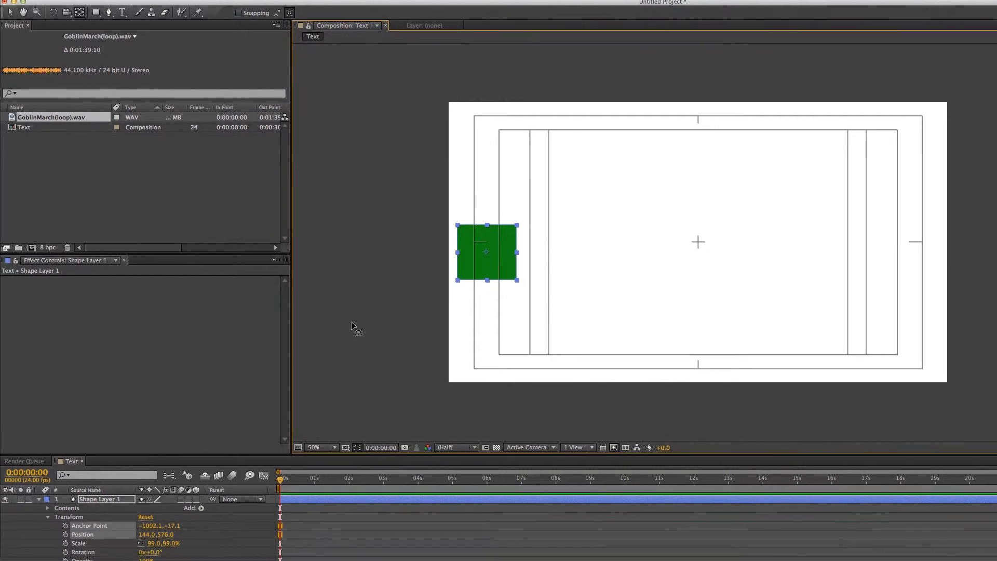
{"action": "left_click", "coordinate": [10, 29]}
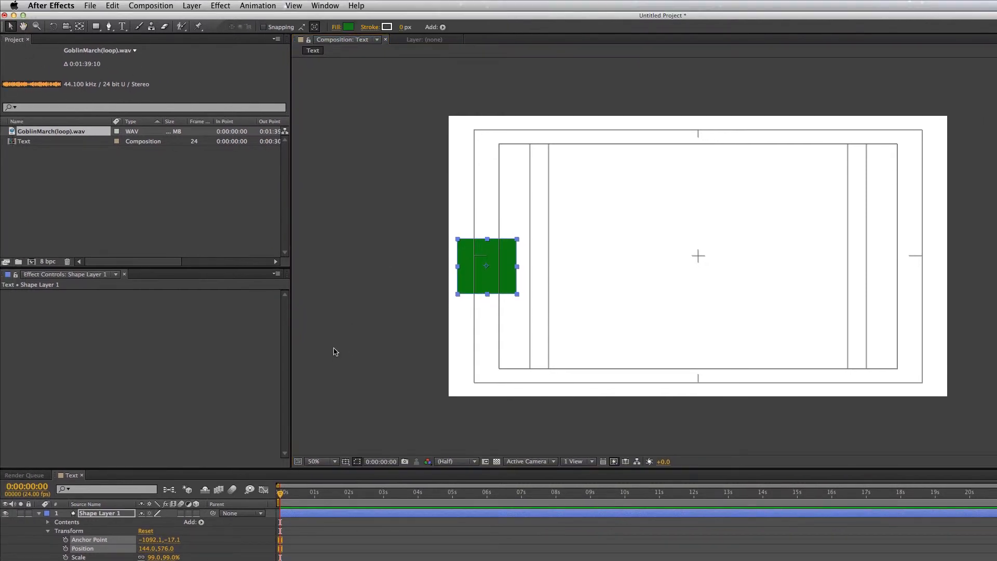
Move the square just outside the composition's left edge, at Position -126, 574, and enable Position keyframing at 0:00:00:00
{"action": "left_click_drag", "start_coordinate": [503, 289], "coordinate": [437, 275]}
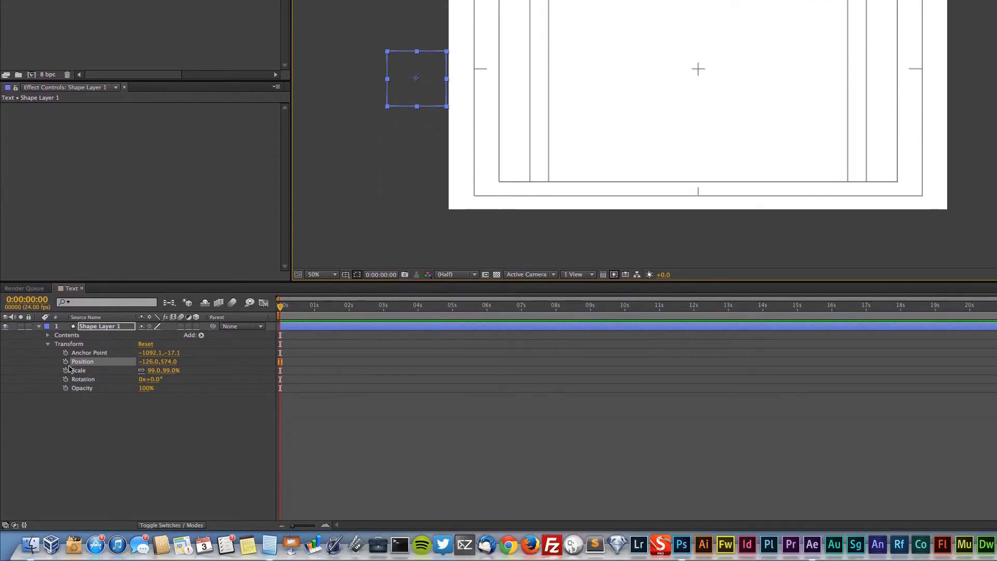
{"action": "left_click", "coordinate": [66, 362]}
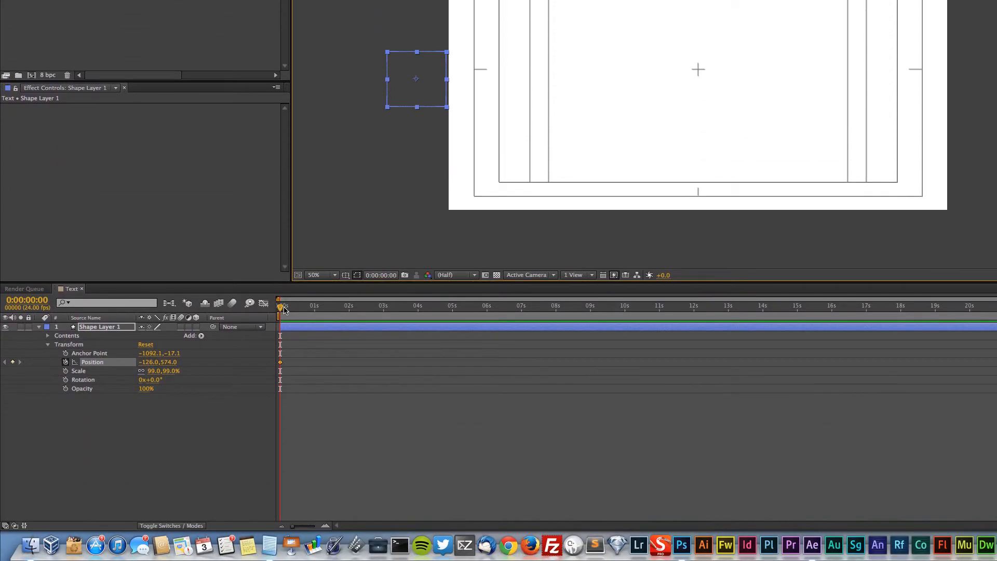
At 0:00:02:00, move the square straight across to just outside the composition's right edge, at Position 2036, 582, and preview the animation
{"action": "left_click", "coordinate": [327, 443]}
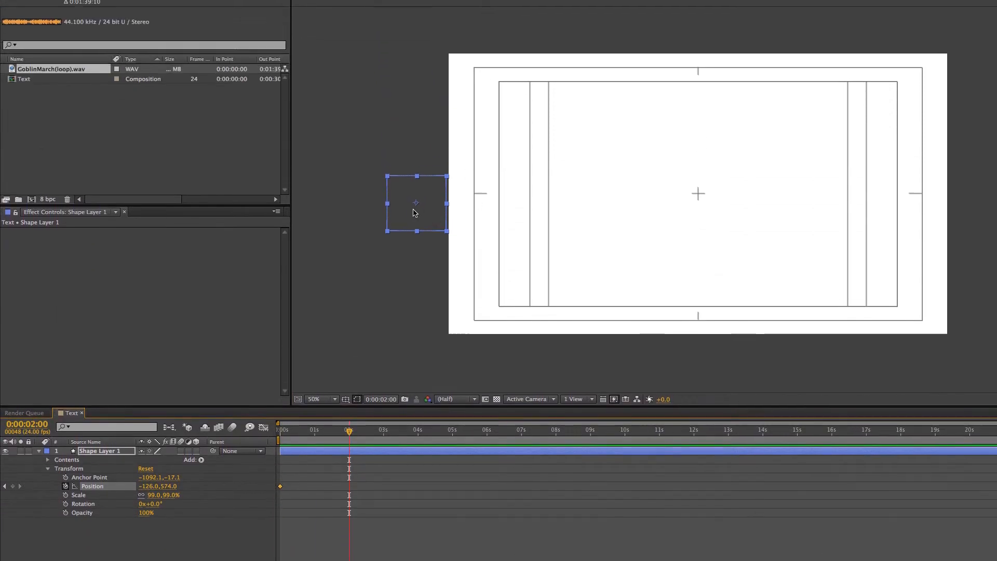
{"action": "left_click_drag", "start_coordinate": [414, 88], "coordinate": [817, 90]}
{"action": "left_click_drag", "start_coordinate": [647, 269], "coordinate": [806, 272]}
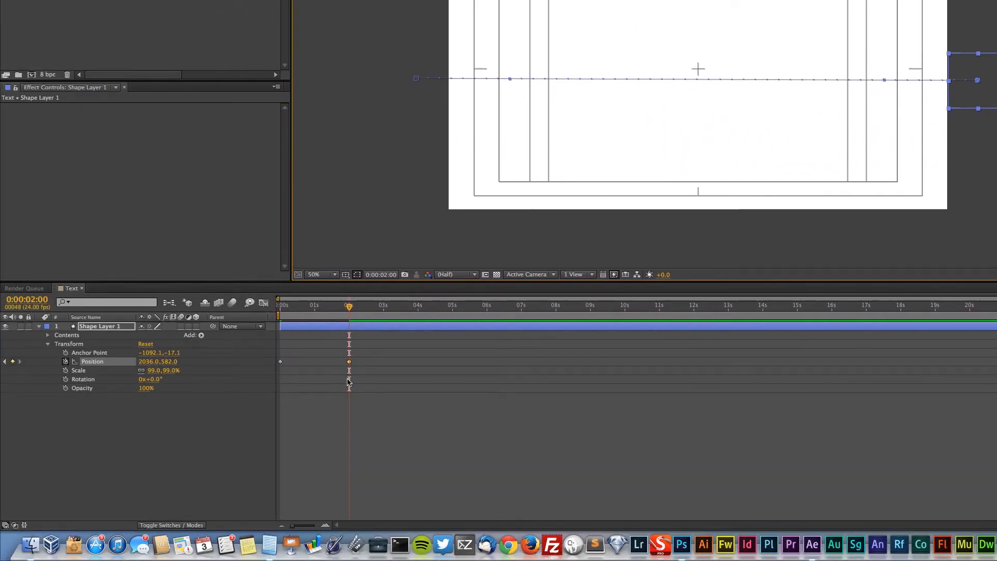
{"action": "left_click_drag", "start_coordinate": [351, 312], "coordinate": [279, 313]}
{"action": "key", "text": "space"}
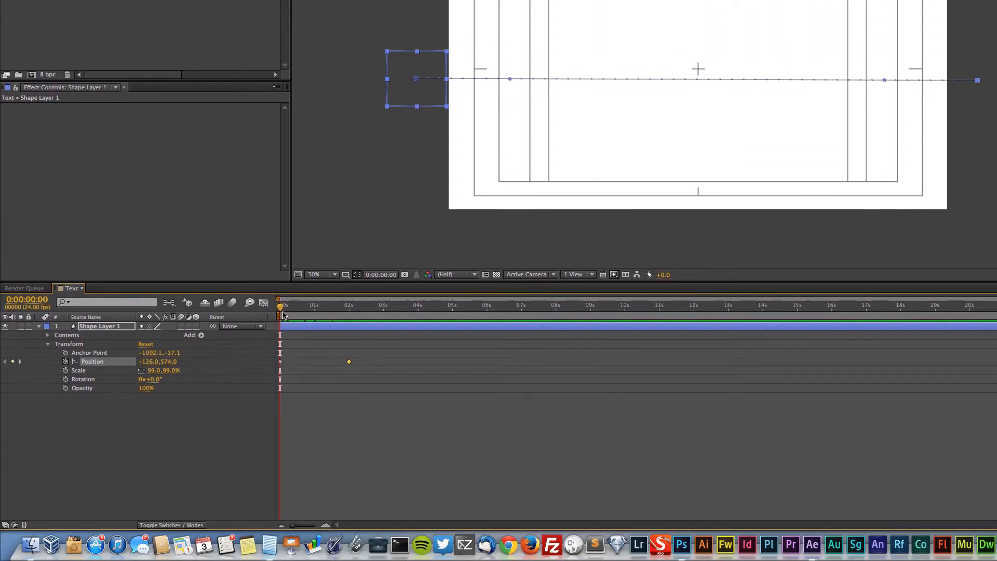
Try moving the square to the composition's upper right corner at 0:00:02:02, and undo the move
{"action": "left_click_drag", "start_coordinate": [281, 311], "coordinate": [353, 312]}
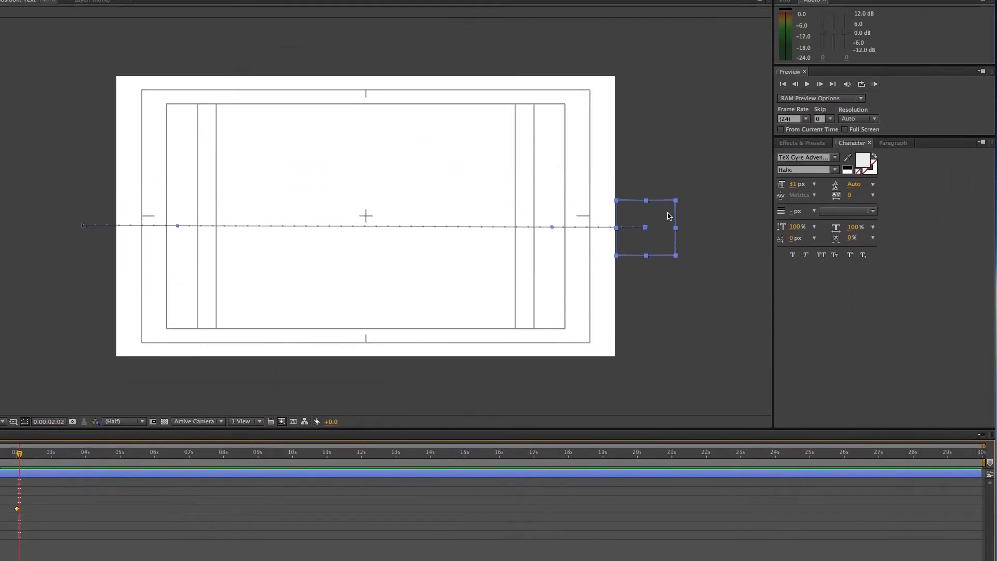
{"action": "left_click_drag", "start_coordinate": [653, 283], "coordinate": [590, 173]}
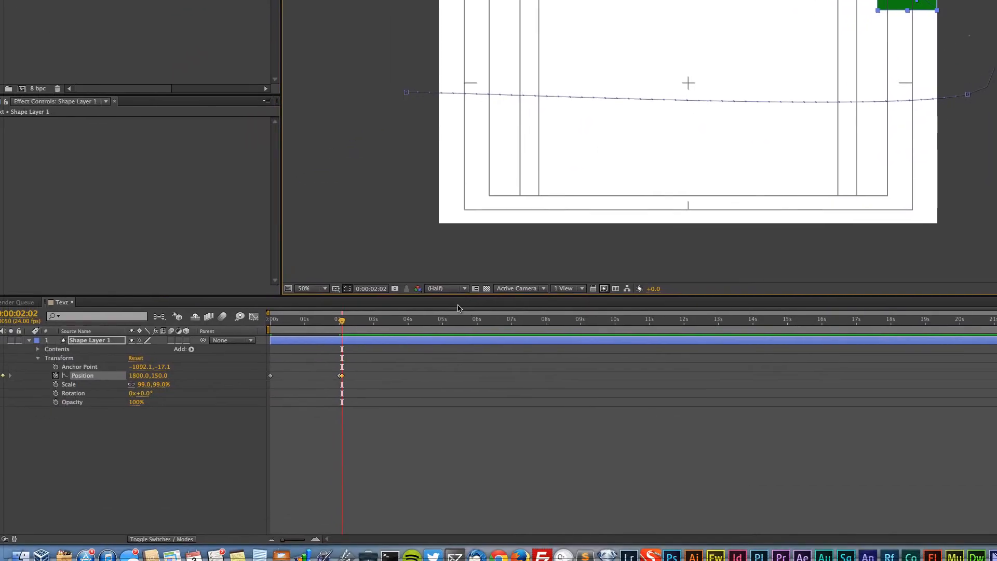
{"action": "key", "text": "super+z"}
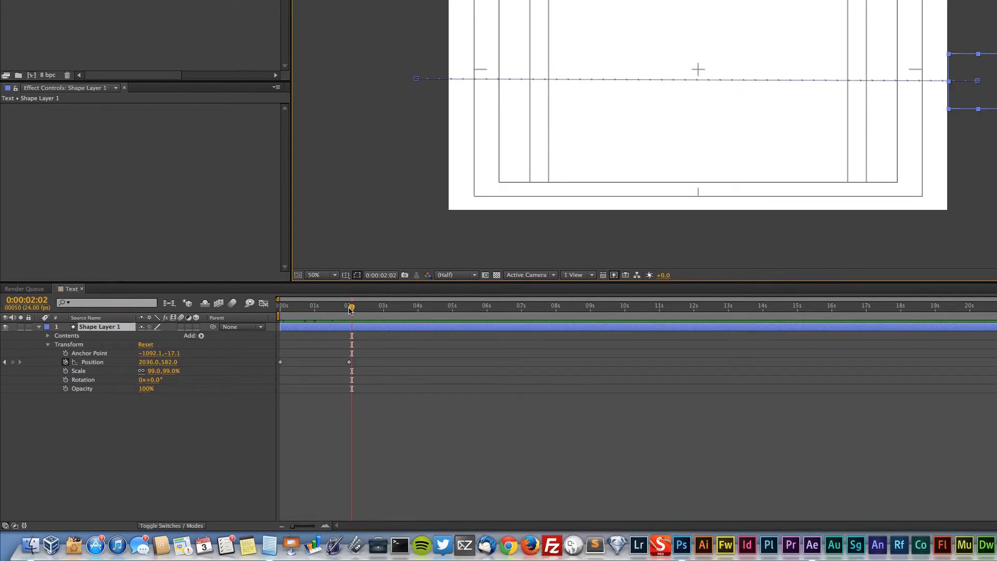
At 0:00:02:00, move the square to the centre of the composition, at Position 940, 534
{"action": "left_click_drag", "start_coordinate": [355, 310], "coordinate": [280, 311]}
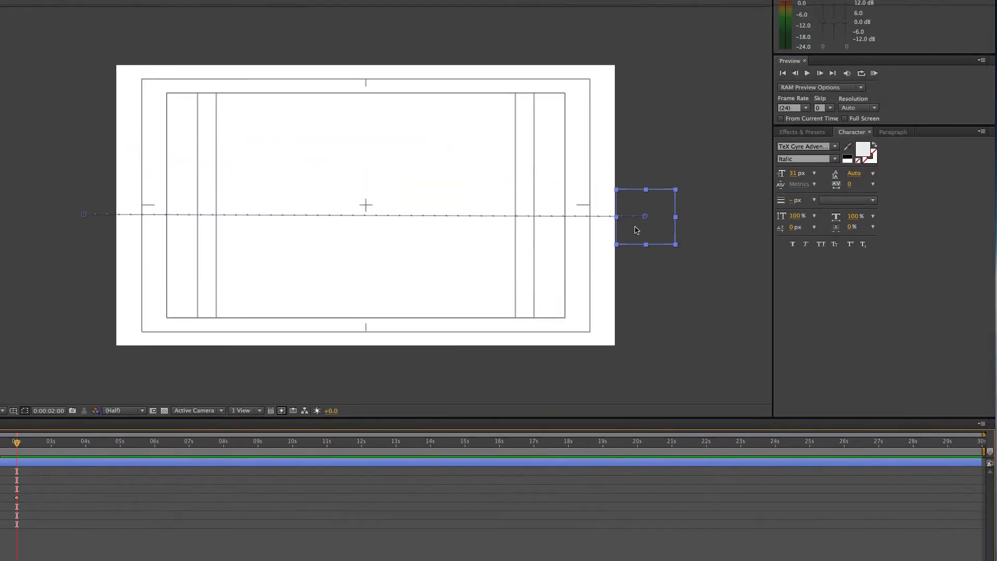
{"action": "left_click_drag", "start_coordinate": [967, 98], "coordinate": [843, 113]}
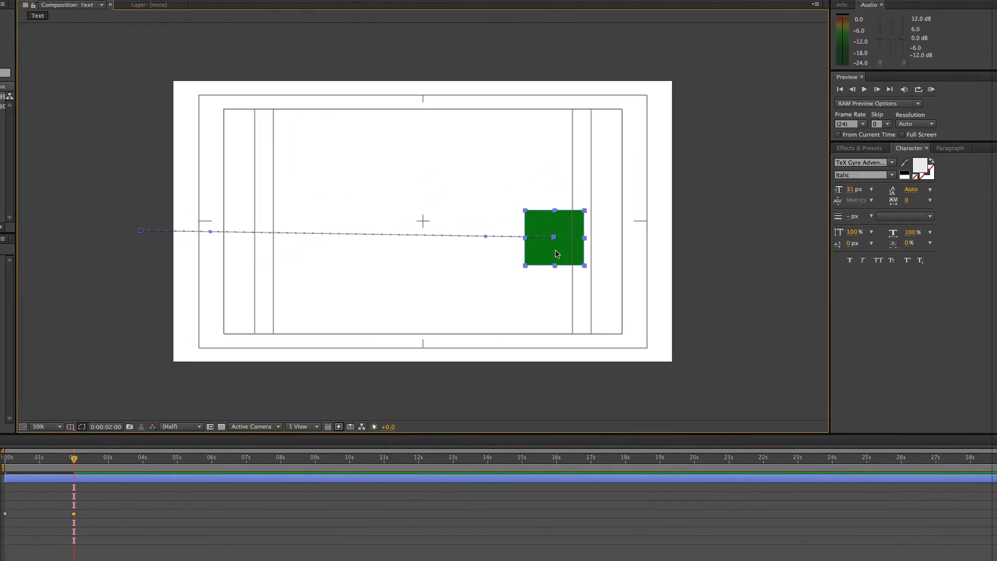
{"action": "left_click_drag", "start_coordinate": [762, 116], "coordinate": [564, 117]}
{"action": "left_click_drag", "start_coordinate": [363, 269], "coordinate": [416, 267]}
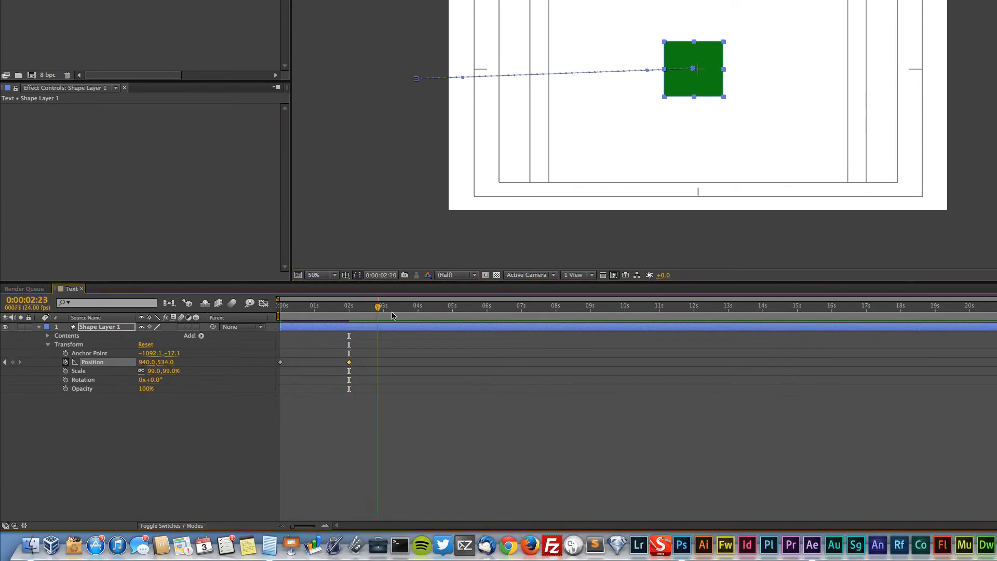
At 0:00:04:06, move the square just outside the composition's right edge, slightly below its centre line
{"action": "left_click", "coordinate": [425, 315]}
{"action": "left_click_drag", "start_coordinate": [704, 87], "coordinate": [982, 140]}
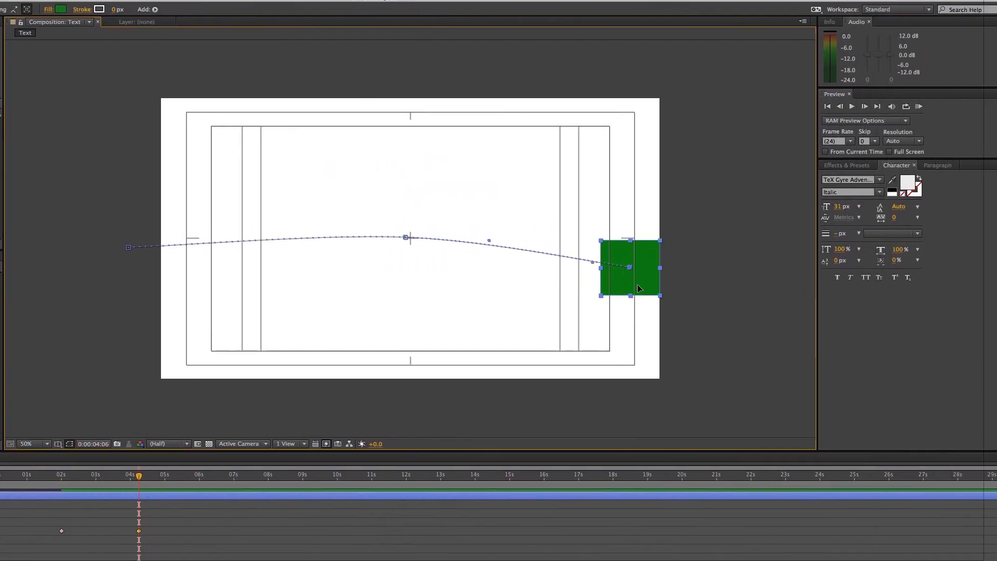
{"action": "left_click_drag", "start_coordinate": [648, 295], "coordinate": [657, 293]}
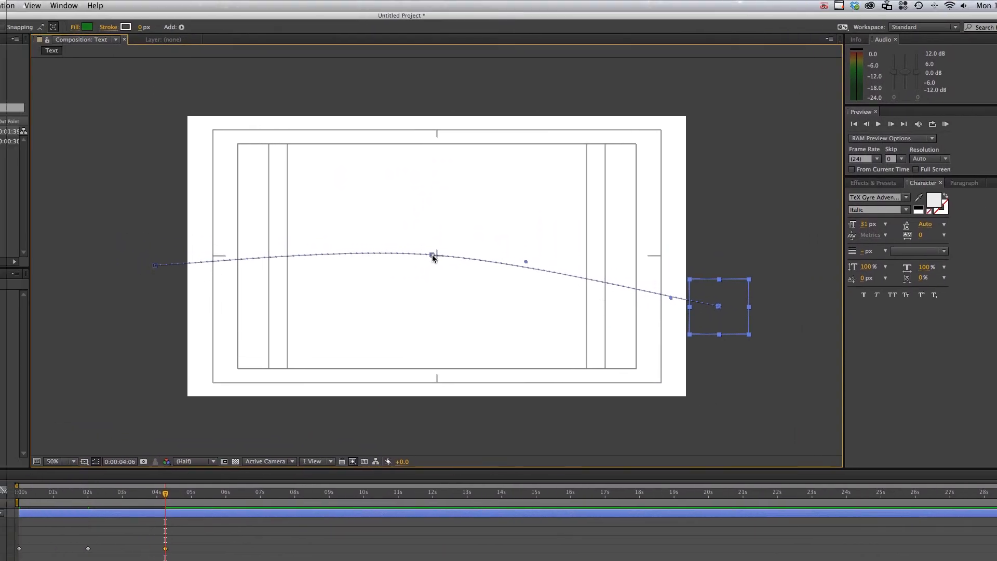
Move the motion path's middle point up to Position 986, 412, bend the path into an S-curve, and check the motion
{"action": "left_click_drag", "start_coordinate": [434, 257], "coordinate": [453, 223]}
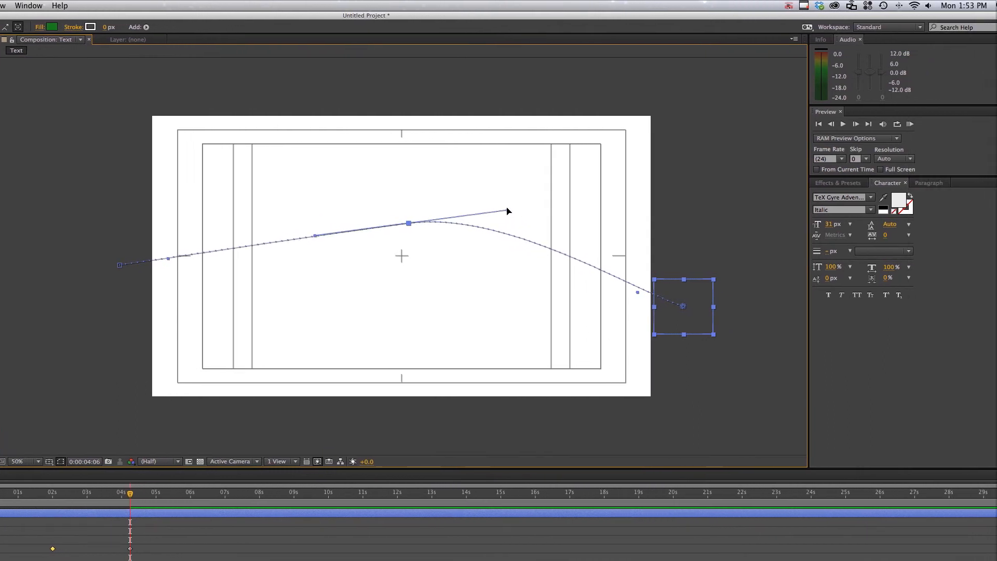
{"action": "left_click_drag", "start_coordinate": [507, 210], "coordinate": [494, 312]}
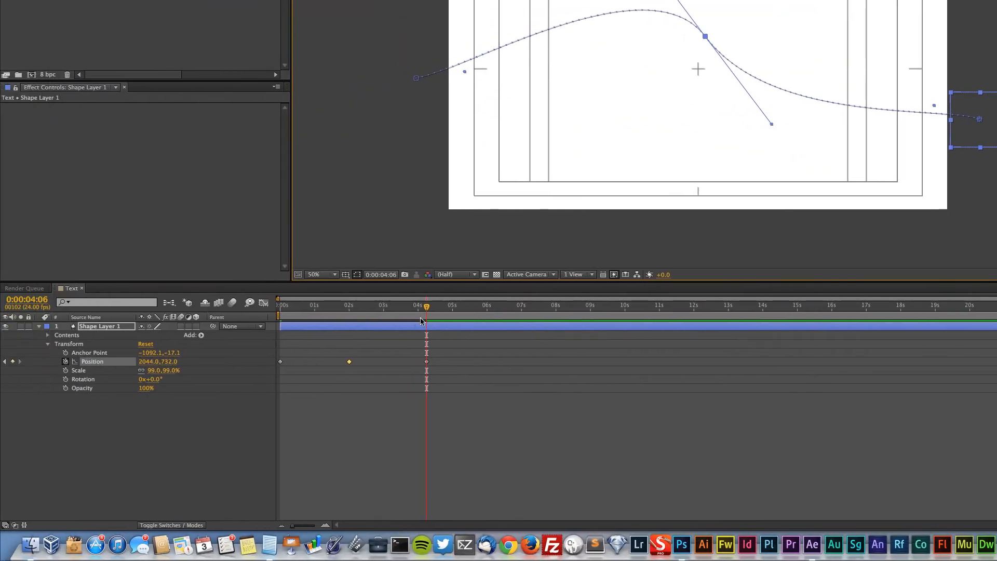
{"action": "left_click_drag", "start_coordinate": [366, 314], "coordinate": [265, 310]}
{"action": "left_click_drag", "start_coordinate": [325, 303], "coordinate": [324, 303]}
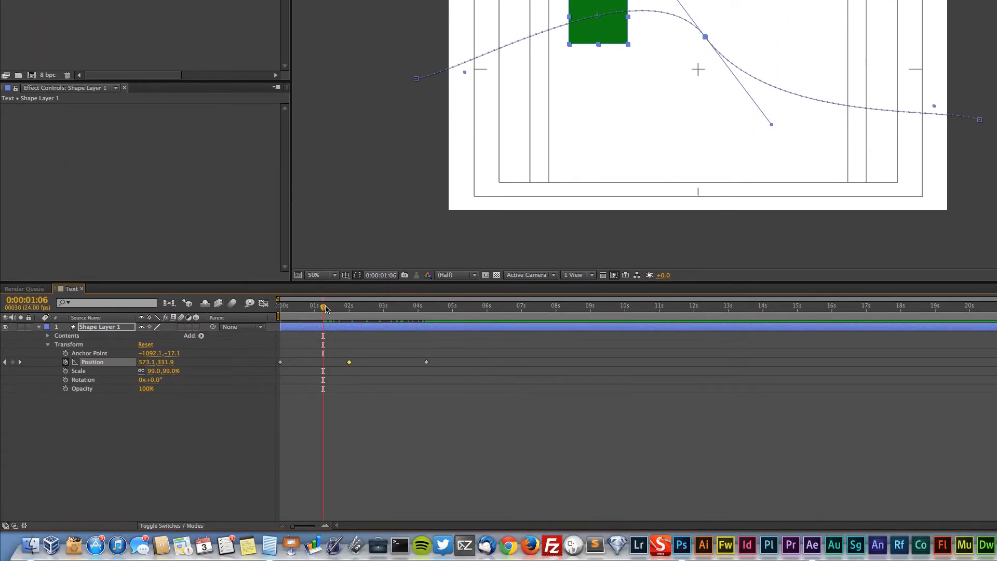
Retime the middle and last Position keyframes to 0:00:01:15 and 0:00:03:12, and scrub through the faster motion
{"action": "left_click_drag", "start_coordinate": [326, 309], "coordinate": [239, 312]}
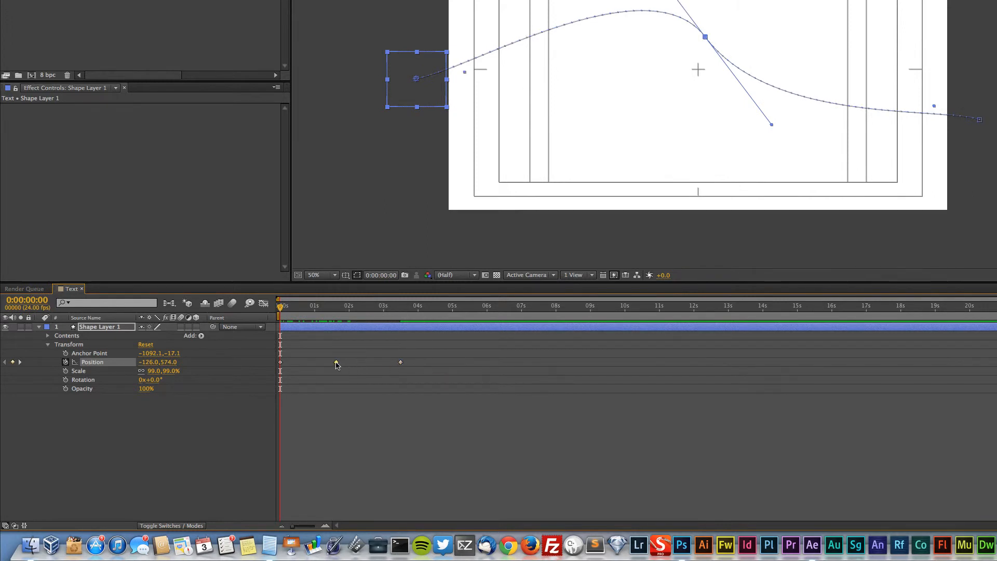
{"action": "left_click_drag", "start_coordinate": [280, 309], "coordinate": [379, 300]}
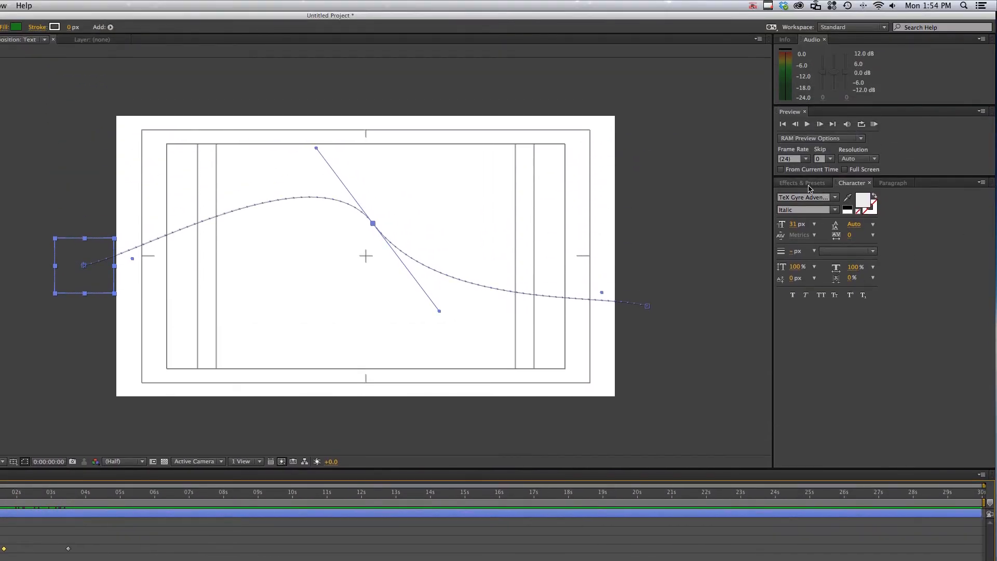
Try the CC Lens effect from the Distort category on the green square
{"action": "left_click", "coordinate": [807, 184]}
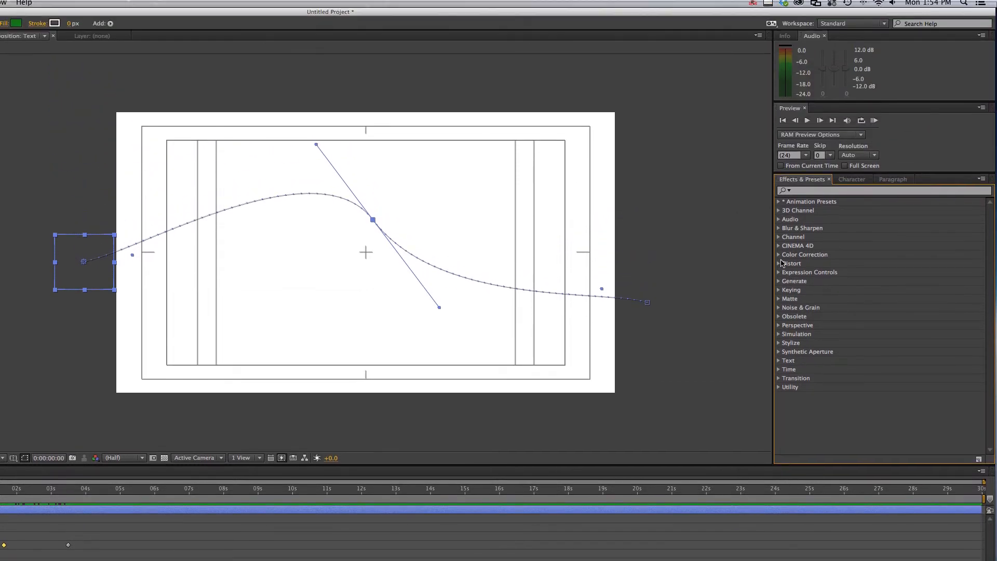
{"action": "left_click", "coordinate": [780, 80]}
{"action": "scroll", "coordinate": [820, 277], "scroll_direction": "down", "scroll_amount": 3}
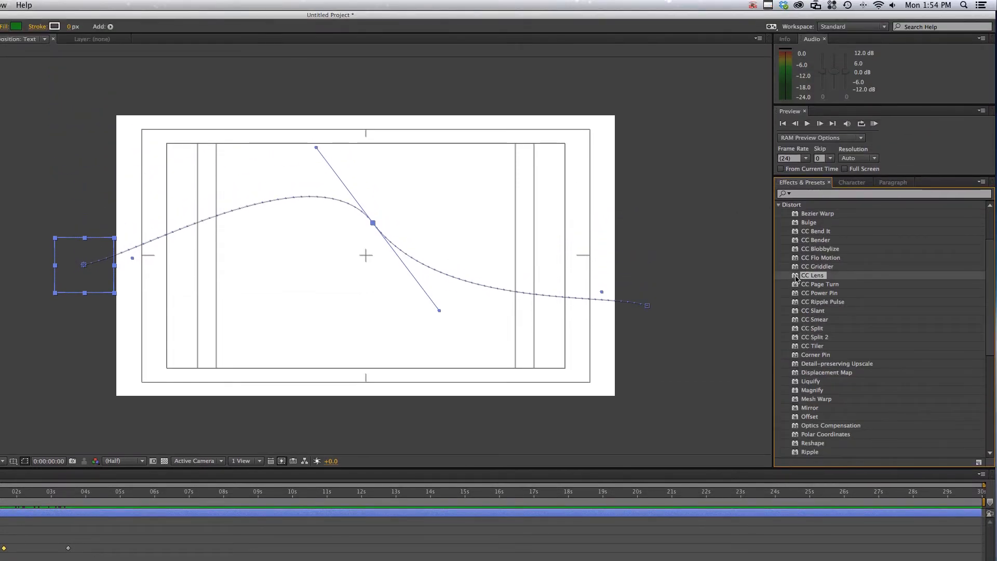
{"action": "left_click_drag", "start_coordinate": [391, 260], "coordinate": [809, 259]}
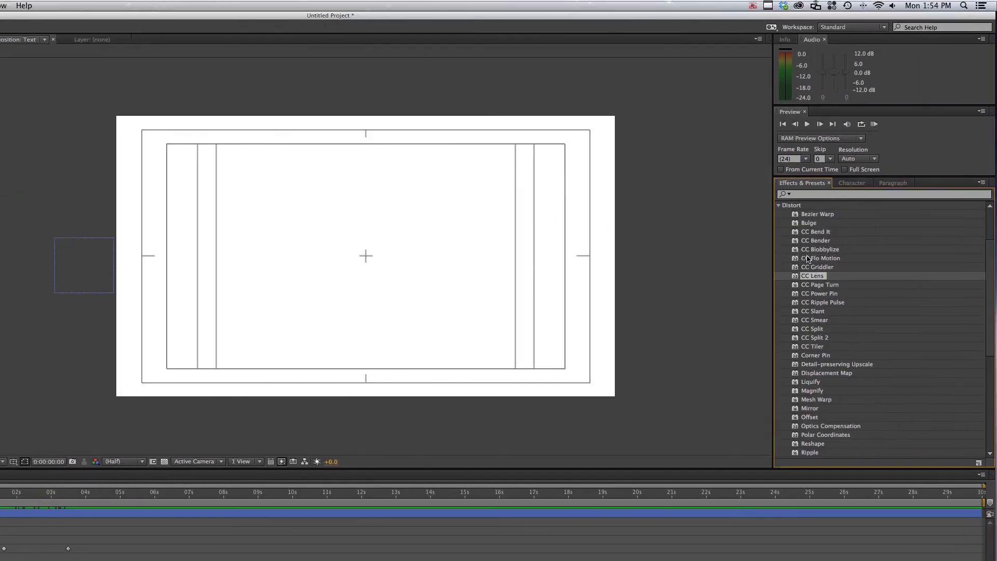
{"action": "left_click_drag", "start_coordinate": [48, 284], "coordinate": [68, 276]}
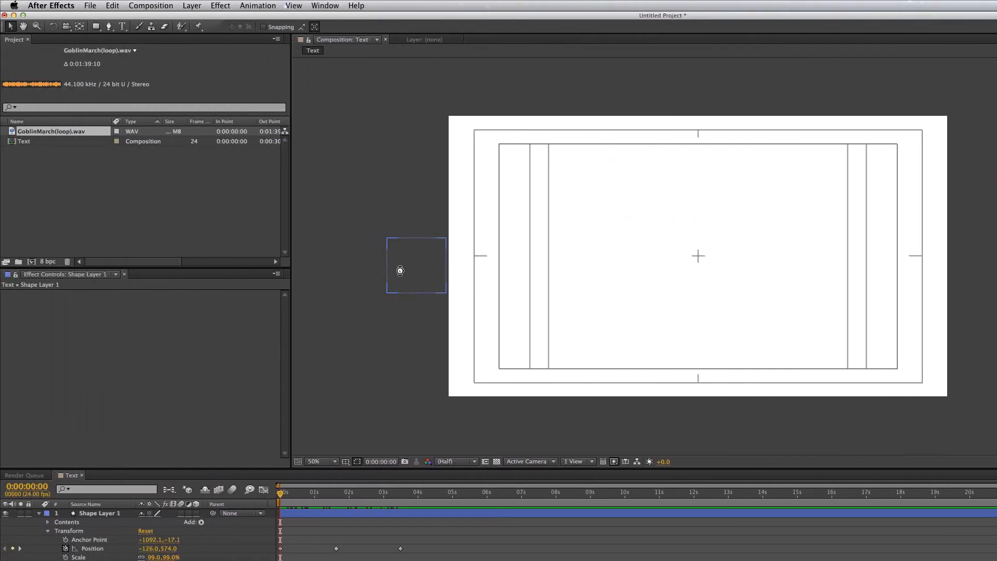
{"action": "left_click_drag", "start_coordinate": [281, 318], "coordinate": [283, 322]}
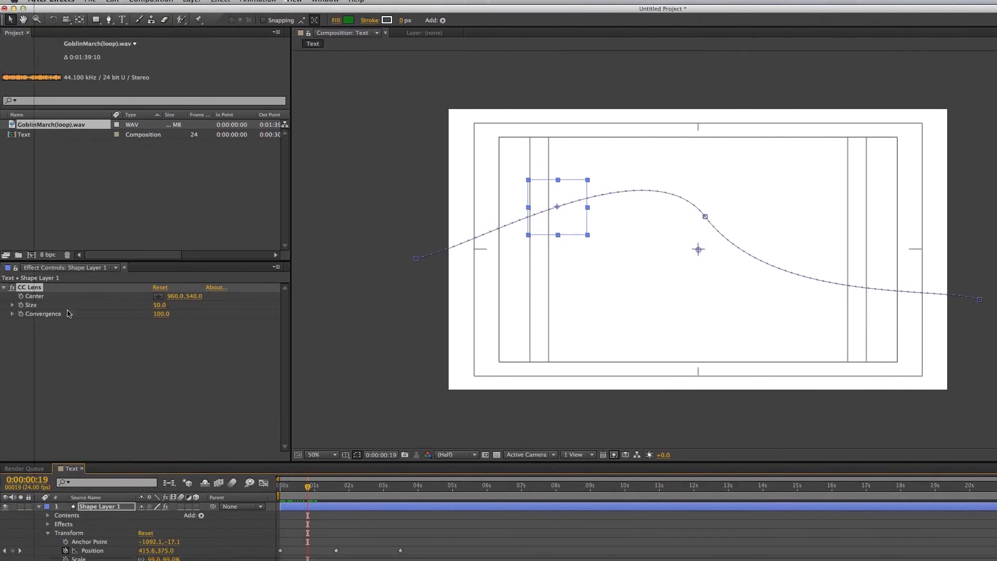
Replace CC Lens with the Liquify effect and enable keyframing of its Distortion Mesh, Distortion Mesh Offset and Distortion Percentage at 0:00:00:00
{"action": "left_click", "coordinate": [30, 285]}
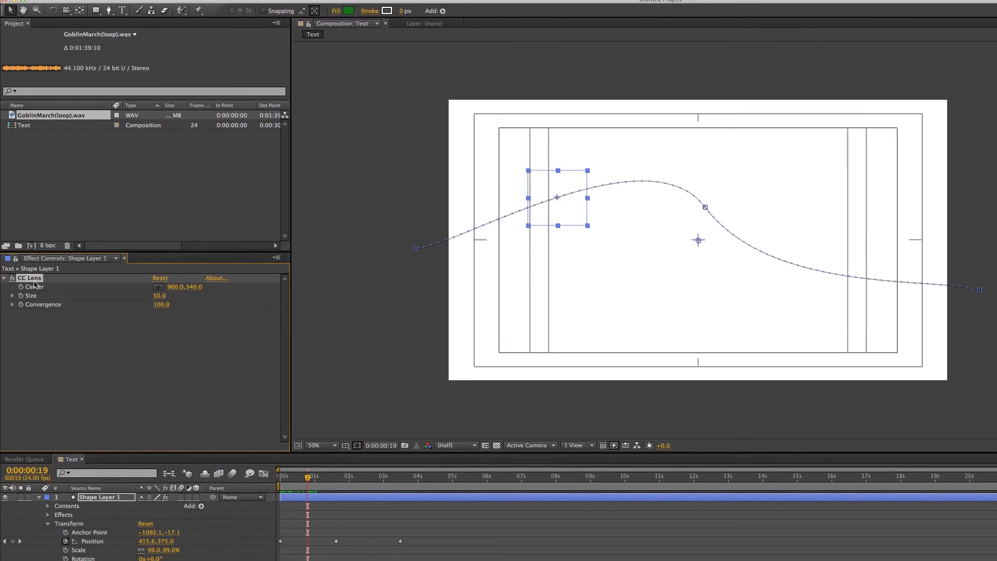
{"action": "key", "text": "Delete"}
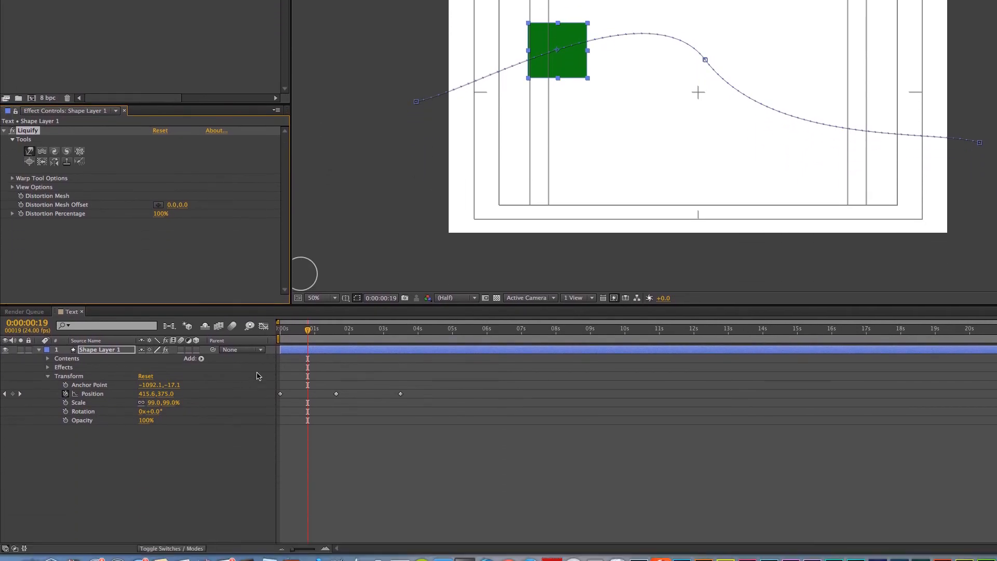
{"action": "left_click_drag", "start_coordinate": [309, 308], "coordinate": [283, 310]}
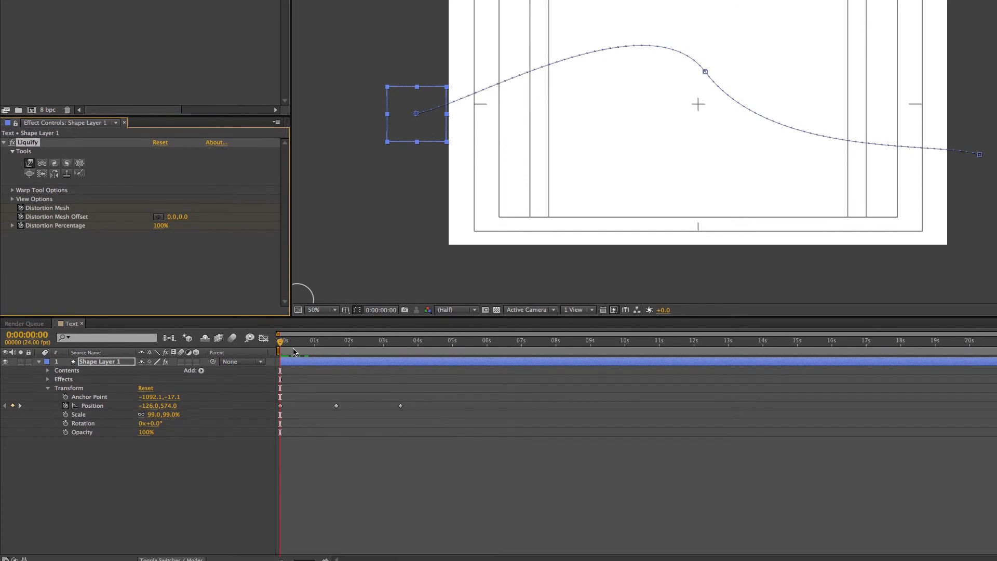
At 0:00:01:15, warp the green square's edges and corners outward into a wavy outline with Liquify's Warp tool
{"action": "left_click_drag", "start_coordinate": [297, 310], "coordinate": [336, 311]}
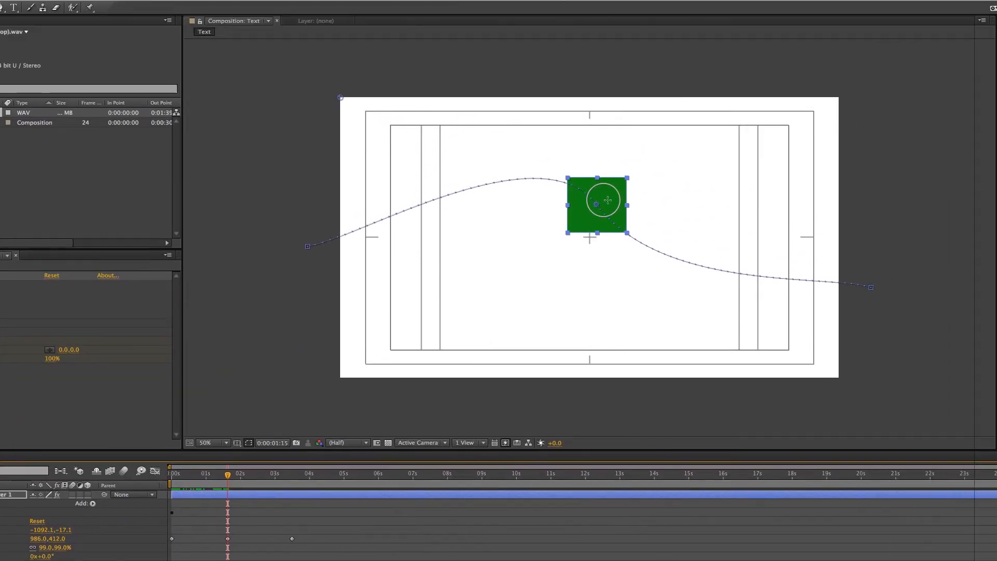
{"action": "left_click_drag", "start_coordinate": [713, 34], "coordinate": [757, 43]}
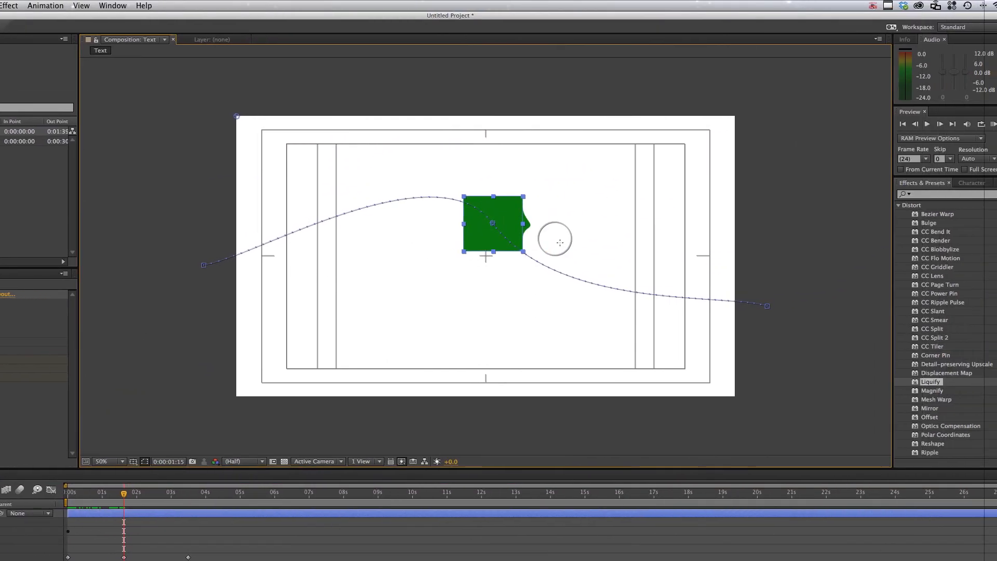
{"action": "left_click_drag", "start_coordinate": [488, 240], "coordinate": [524, 288]}
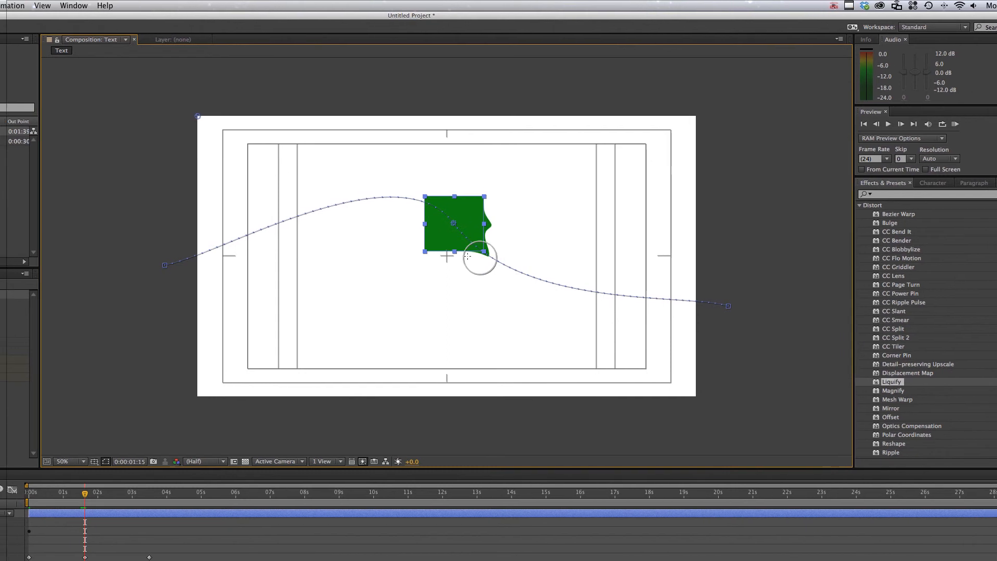
{"action": "left_click_drag", "start_coordinate": [445, 245], "coordinate": [373, 258]}
{"action": "left_click_drag", "start_coordinate": [534, 220], "coordinate": [439, 138]}
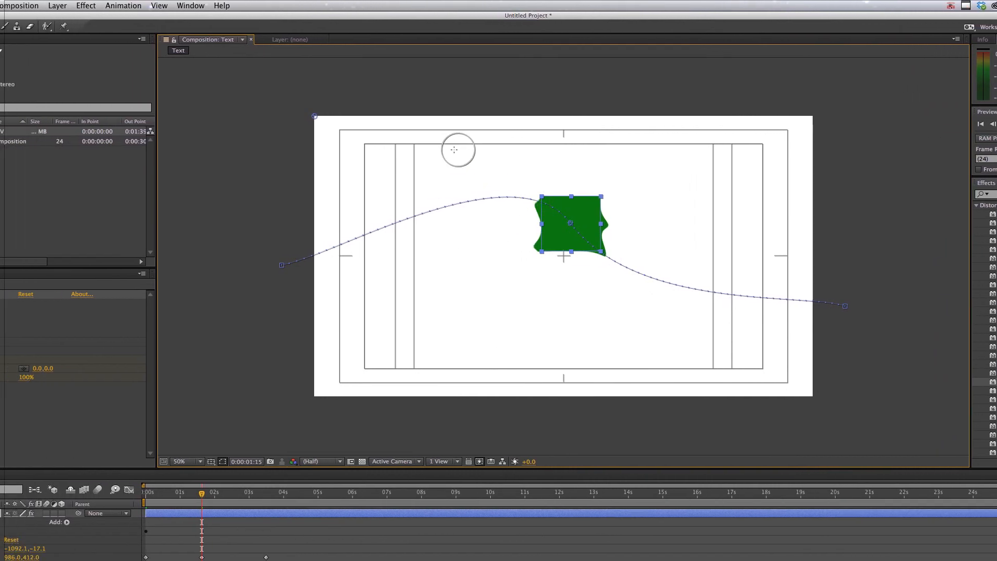
{"action": "left_click_drag", "start_coordinate": [513, 224], "coordinate": [500, 185]}
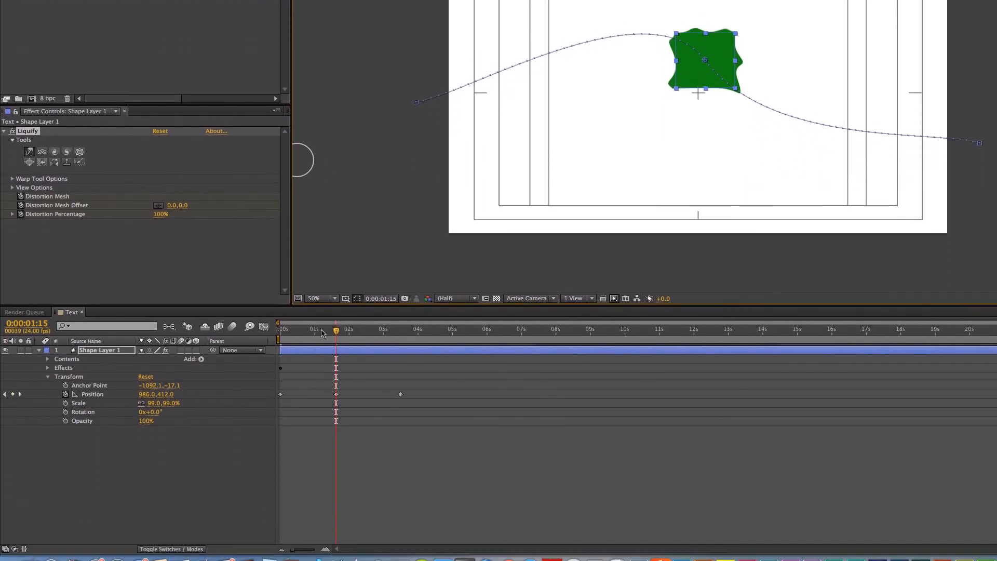
Keyframe Liquify's Distortion Mesh Offset and Distortion Percentage at 189, 0 and 199% at 0:00:01:15, and 357, 0 and 70% at 0:00:03:12
{"action": "key", "text": "F2"}
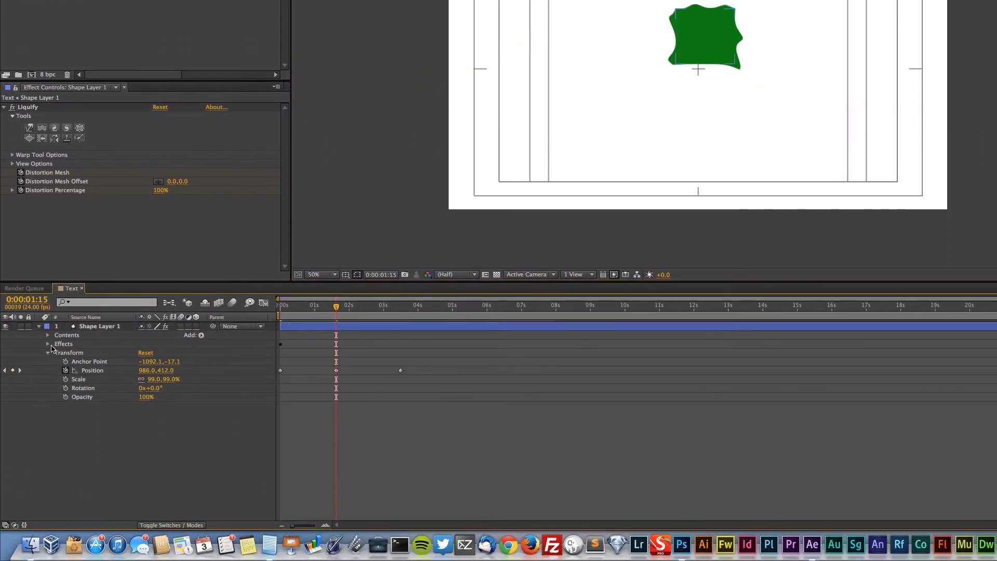
{"action": "left_click", "coordinate": [48, 344]}
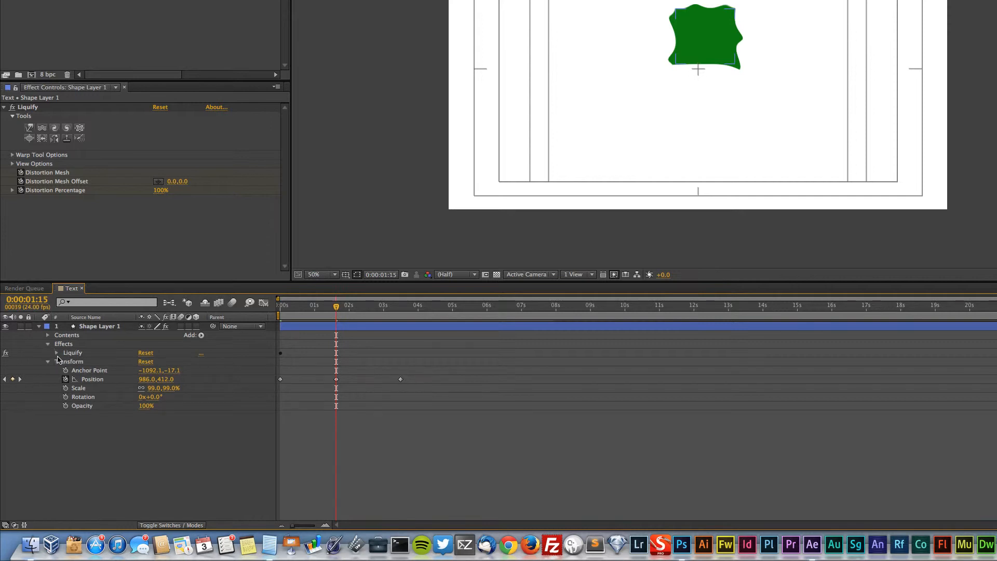
{"action": "left_click", "coordinate": [57, 353]}
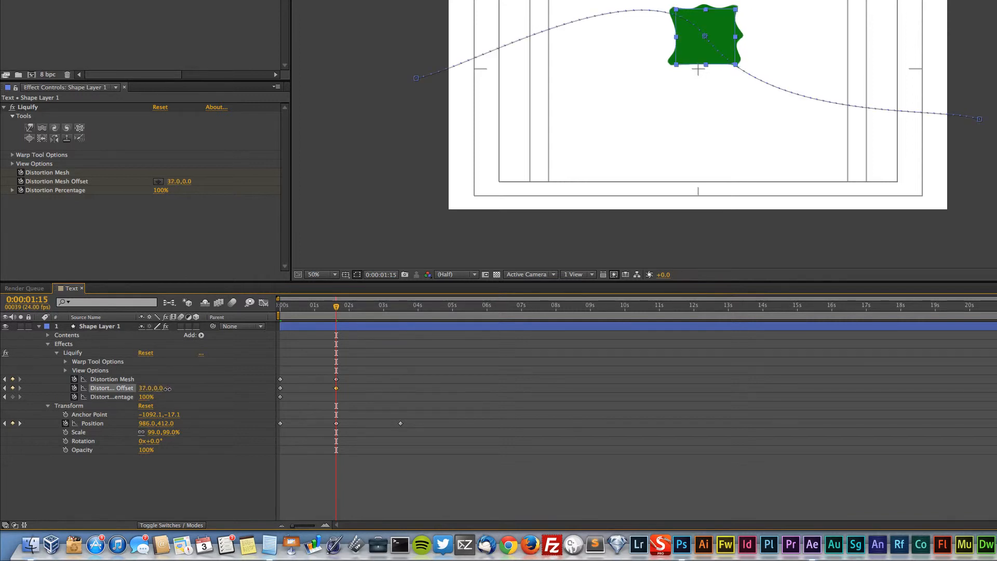
{"action": "left_click_drag", "start_coordinate": [239, 384], "coordinate": [242, 385]}
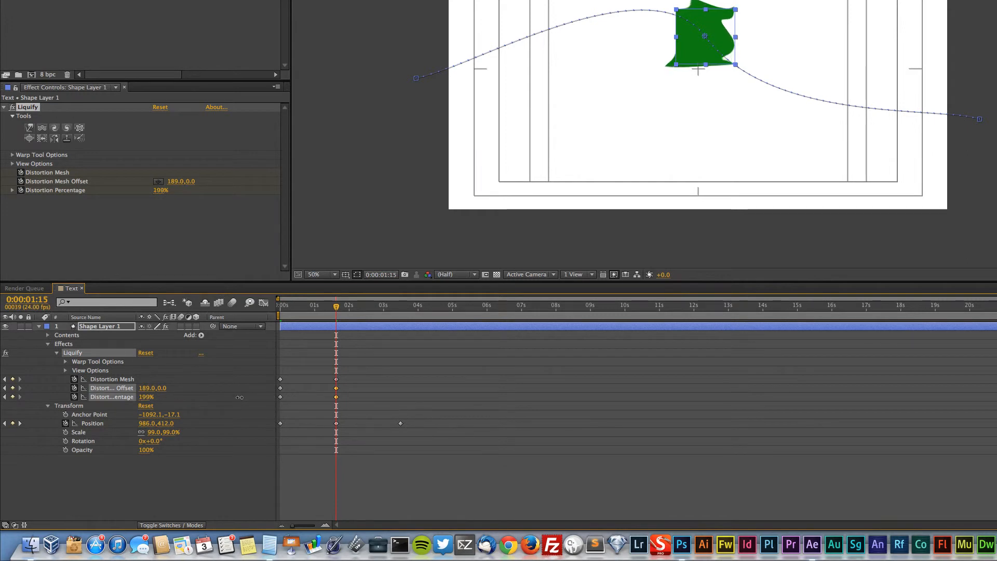
{"action": "left_click_drag", "start_coordinate": [338, 308], "coordinate": [418, 313]}
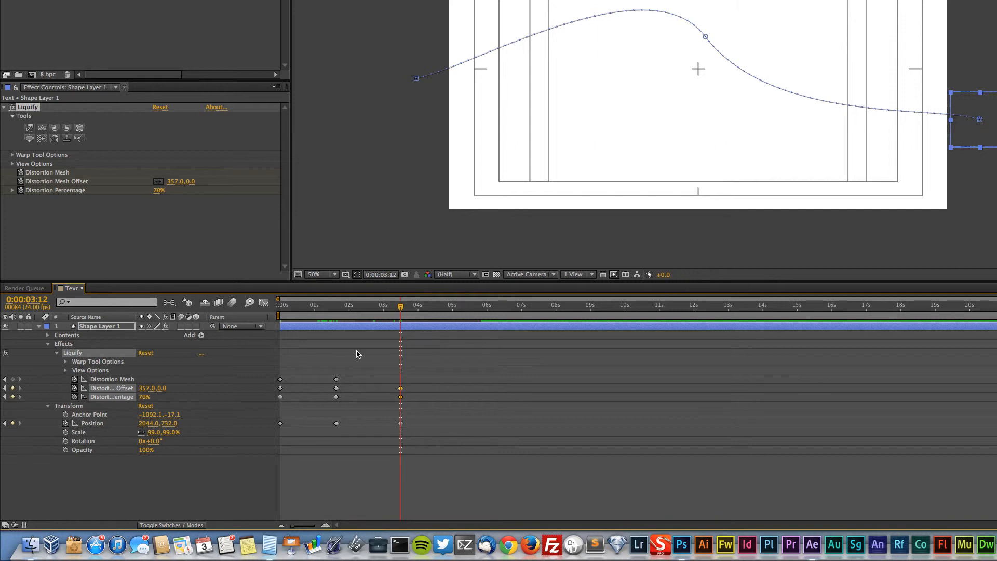
At 0:00:02:22, move the square slightly up and back along its path, to Position 1592.3, 587.9
{"action": "mouse_move", "coordinate": [400, 309]}
{"action": "left_mouse_down"}
{"action": "mouse_move", "coordinate": [375, 312]}
{"action": "mouse_move", "coordinate": [392, 312]}
{"action": "mouse_move", "coordinate": [384, 312]}
{"action": "left_mouse_up"}
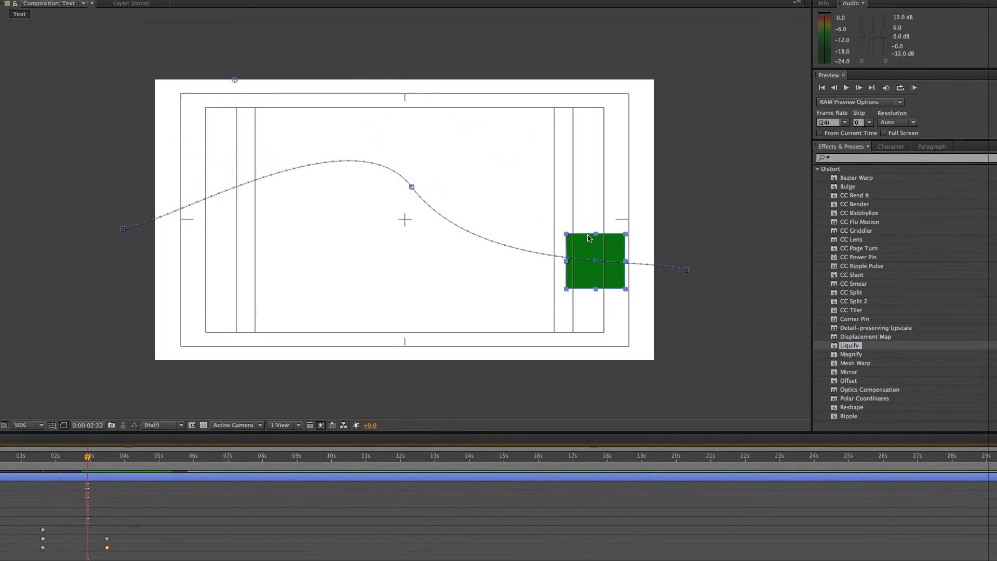
{"action": "left_click_drag", "start_coordinate": [881, 86], "coordinate": [853, 59]}
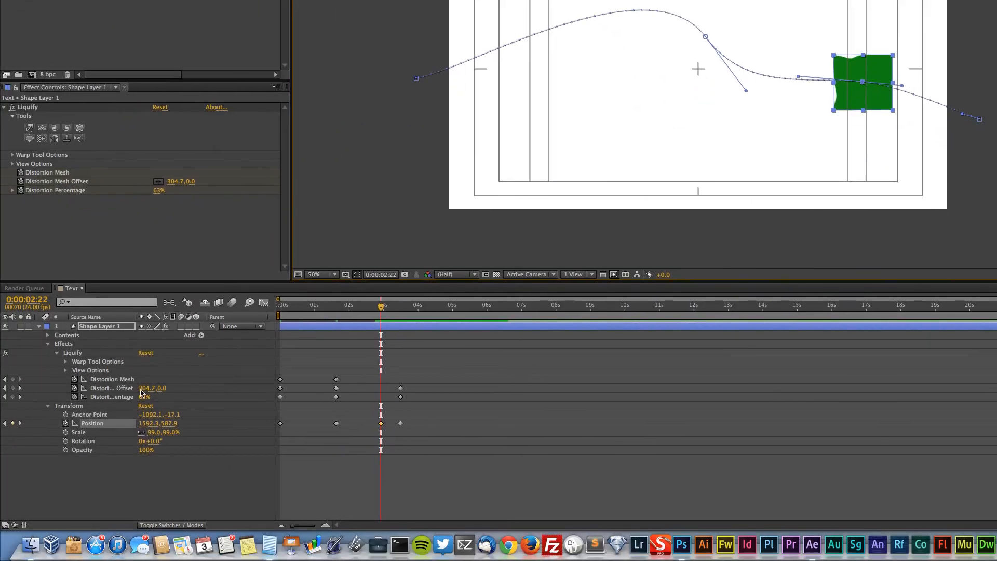
Distort the square with Liquify's Twirl tool and place the resulting Distortion Mesh keyframe at 0:00:03:13
{"action": "left_click", "coordinate": [83, 353]}
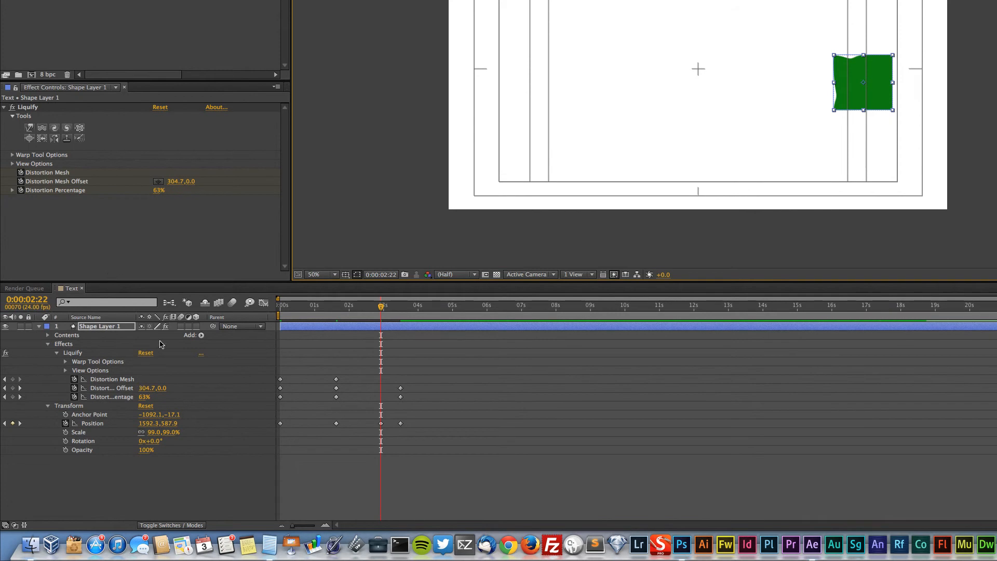
{"action": "left_click", "coordinate": [29, 137]}
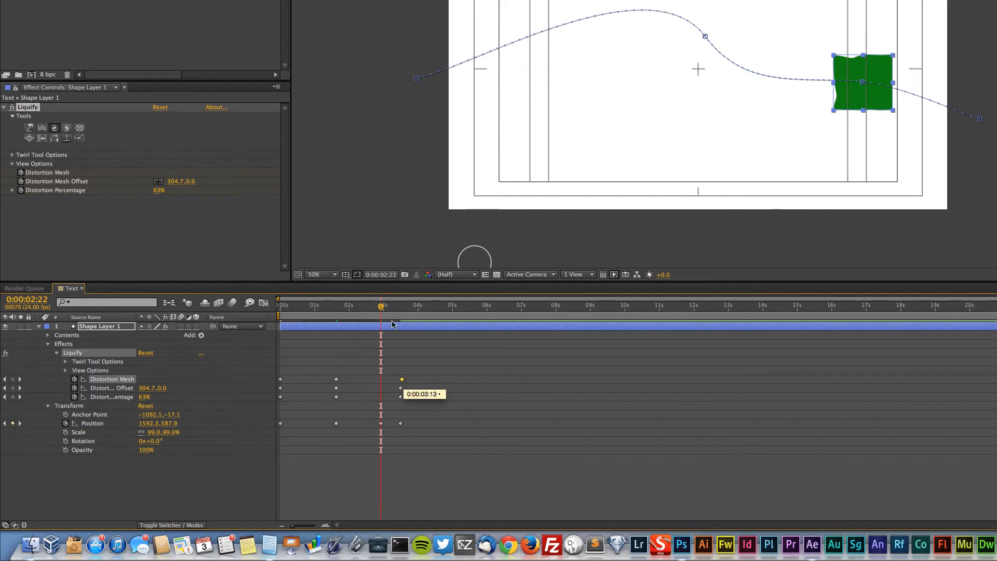
Shorten the work area to end just after the last keyframes, and run a RAM preview from the start
{"action": "key", "text": "Home"}
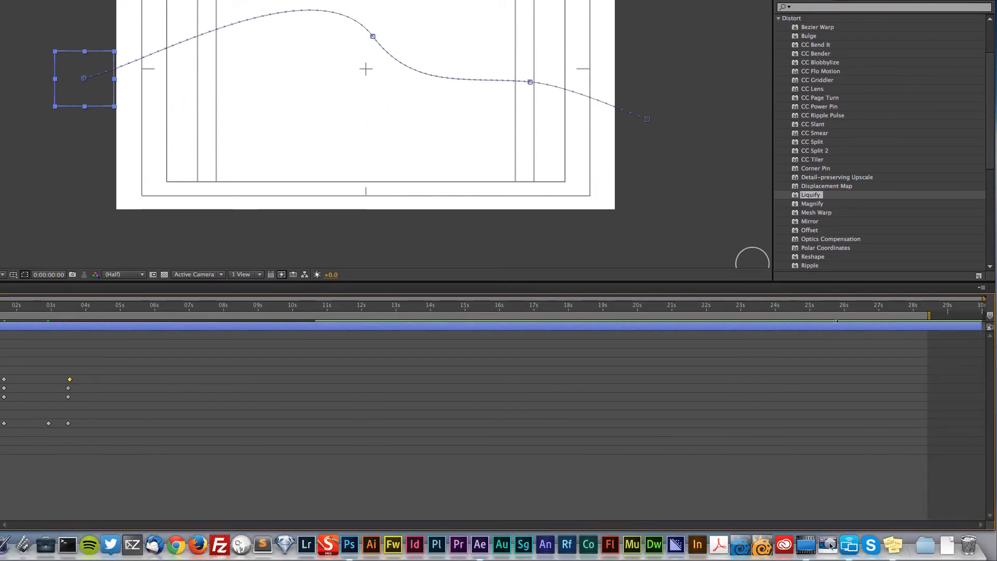
{"action": "left_click_drag", "start_coordinate": [961, 316], "coordinate": [86, 316]}
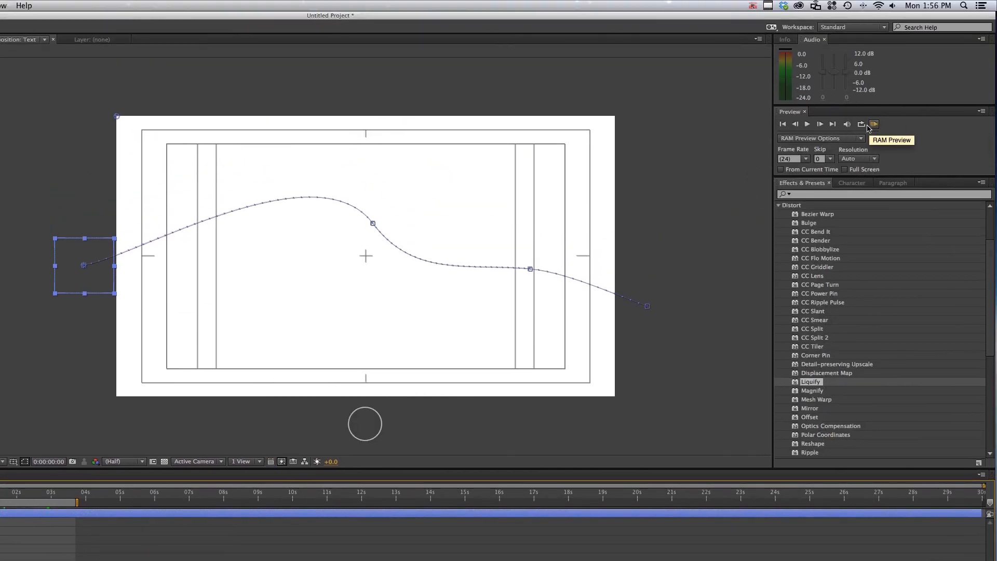
{"action": "left_click", "coordinate": [863, 126]}
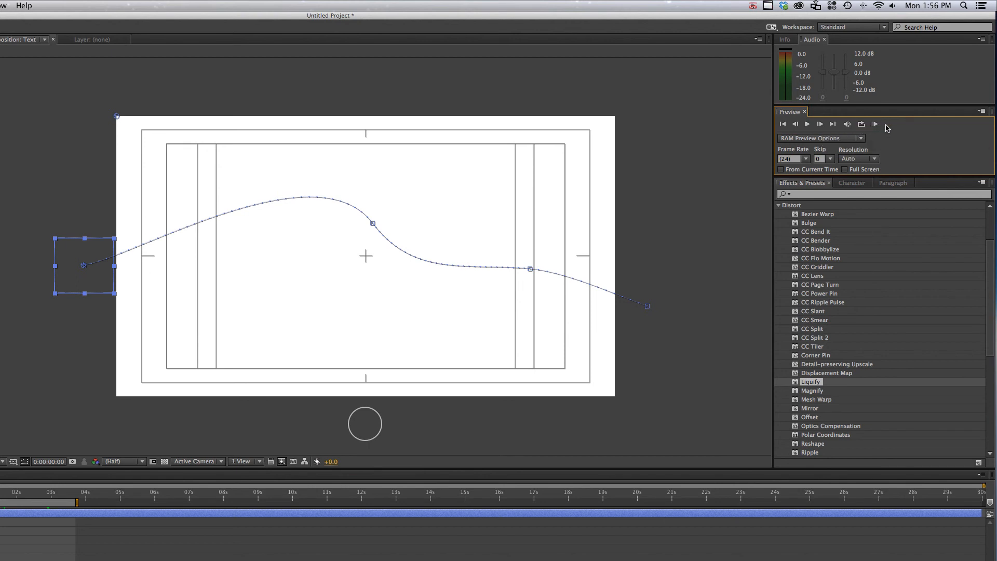
{"action": "left_click", "coordinate": [878, 127]}
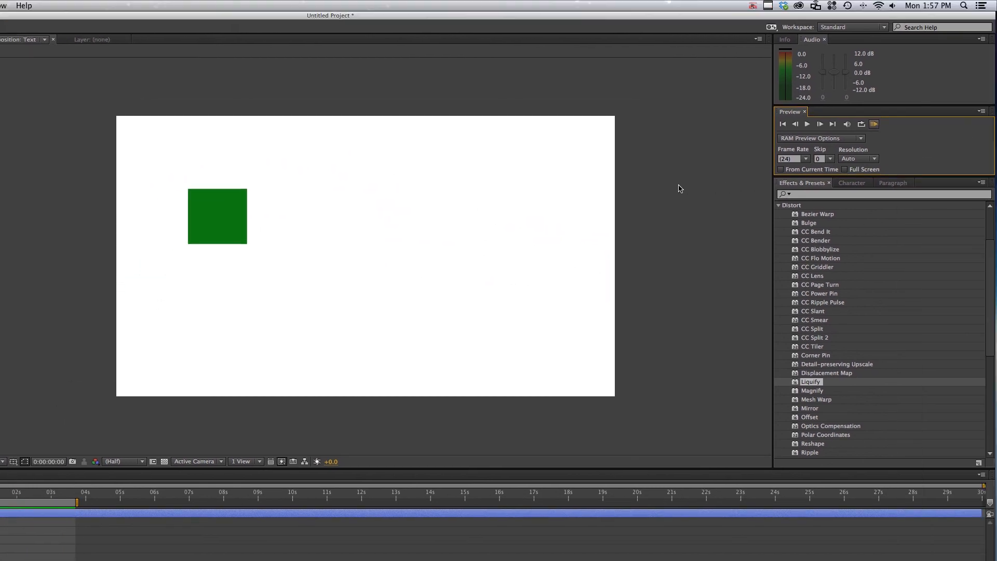
Save the project as AE_Overview in the AEs folder inside Dropbox's COMM_3050/U01 folder
{"action": "left_click", "coordinate": [89, 6]}
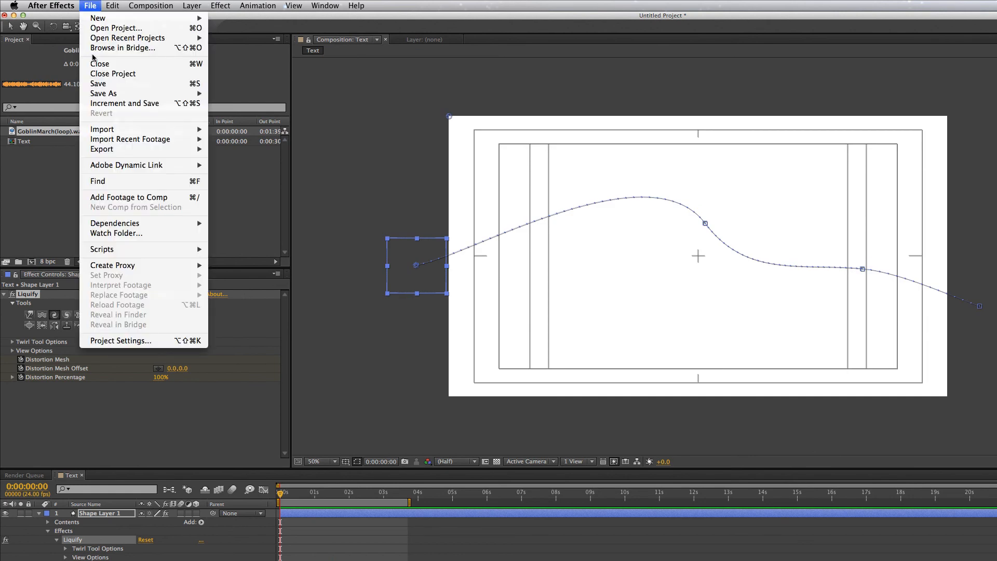
{"action": "left_click", "coordinate": [99, 84]}
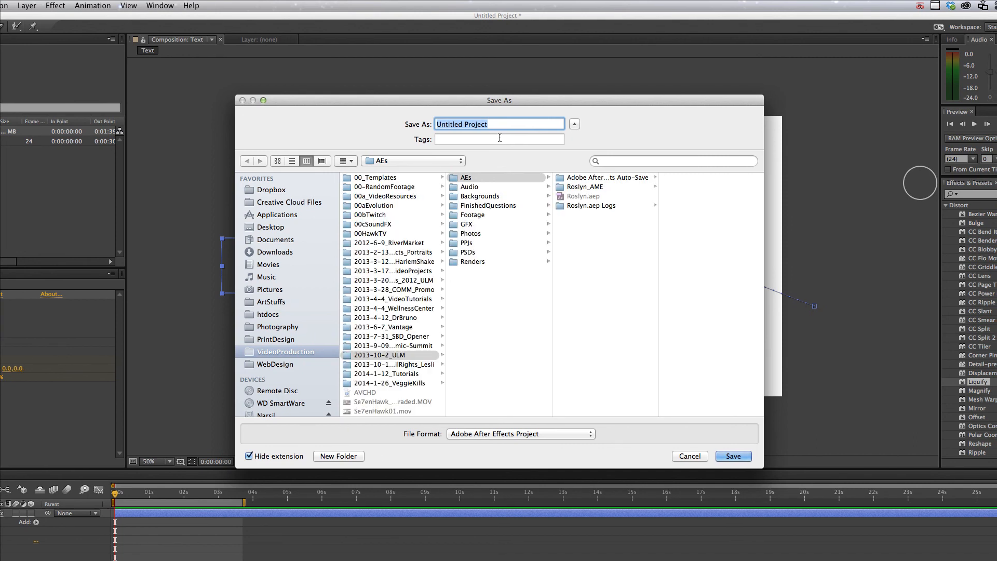
{"action": "type", "text": "AE_Overview"}
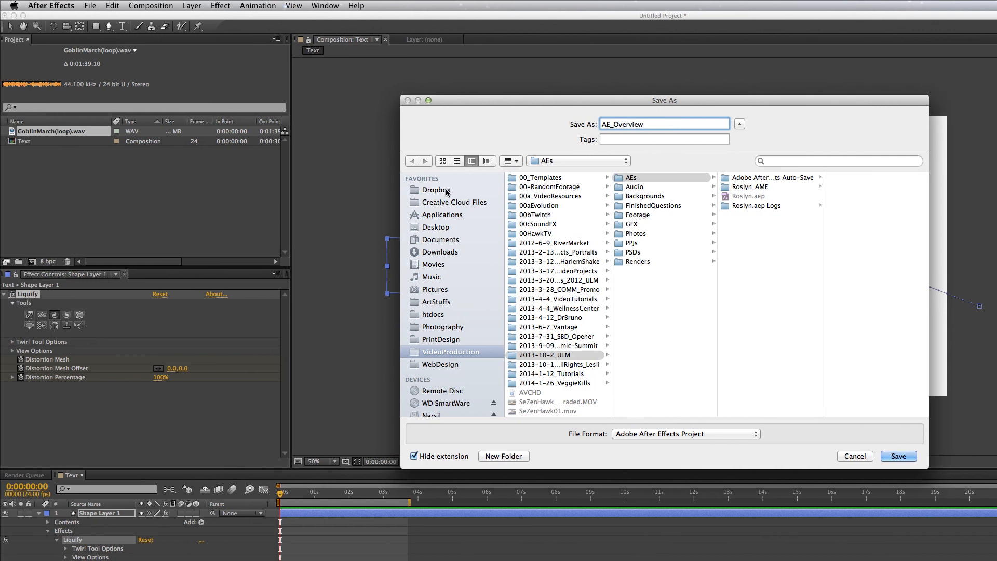
{"action": "left_click", "coordinate": [436, 190]}
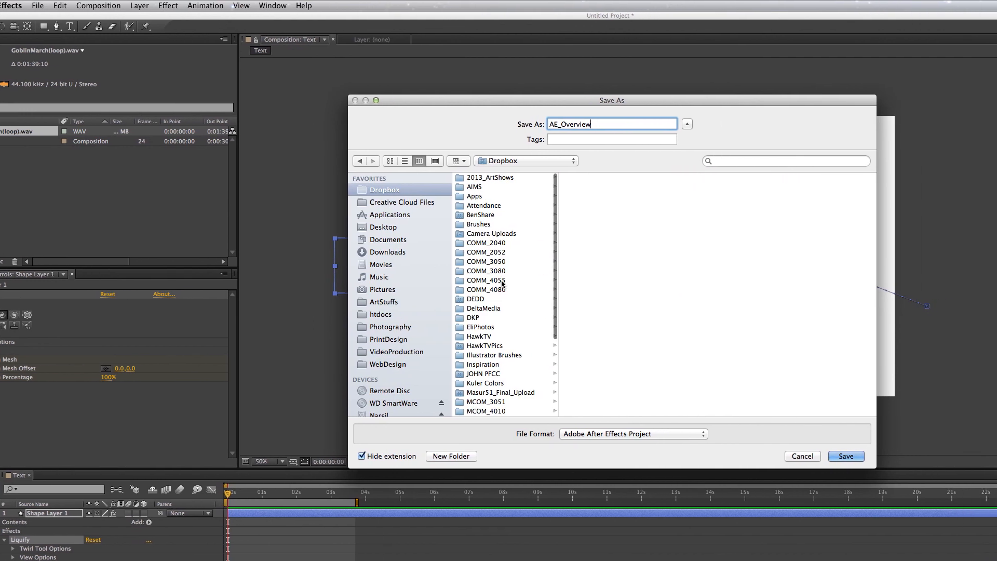
{"action": "left_click", "coordinate": [576, 186]}
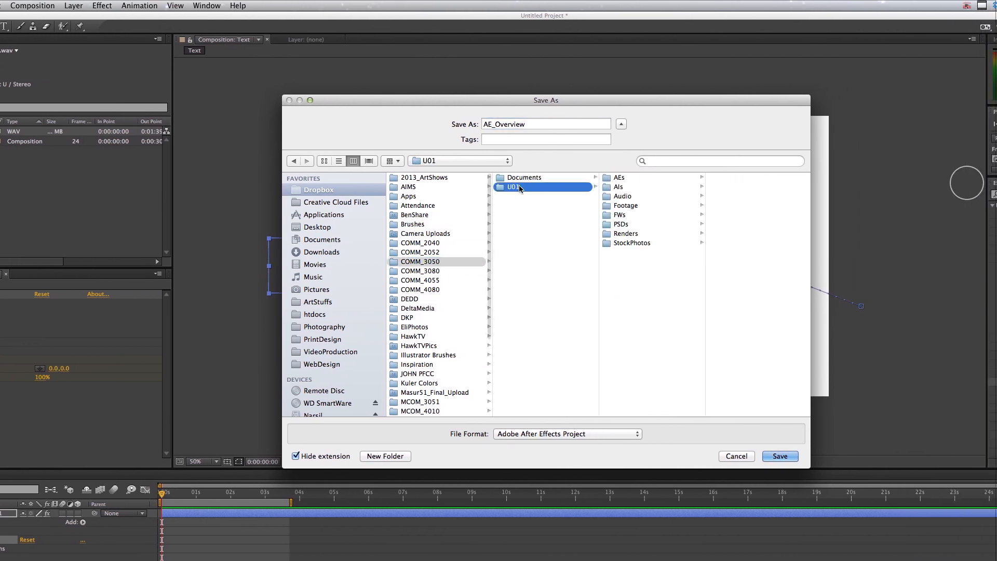
{"action": "left_click", "coordinate": [691, 177]}
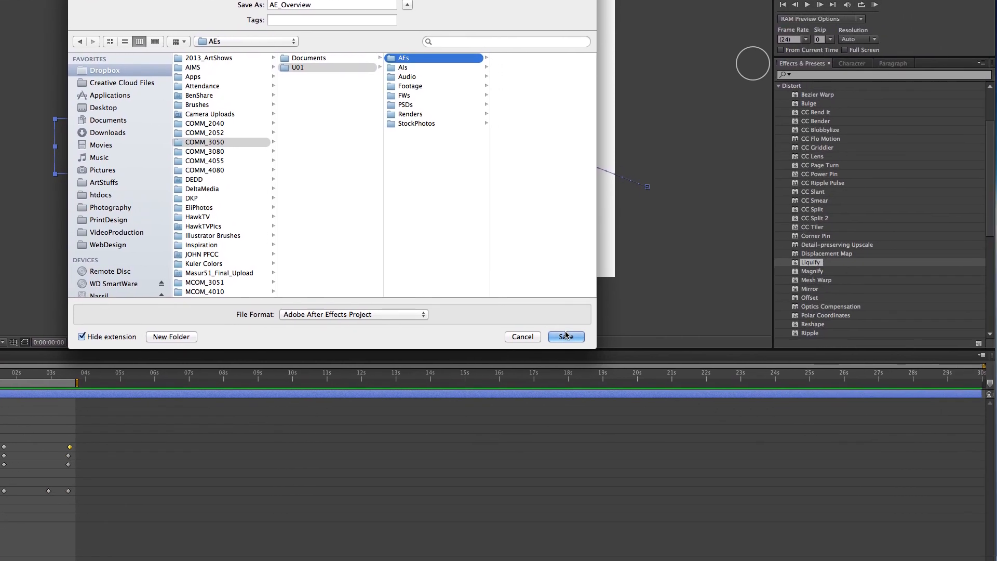
{"action": "left_click", "coordinate": [677, 457]}
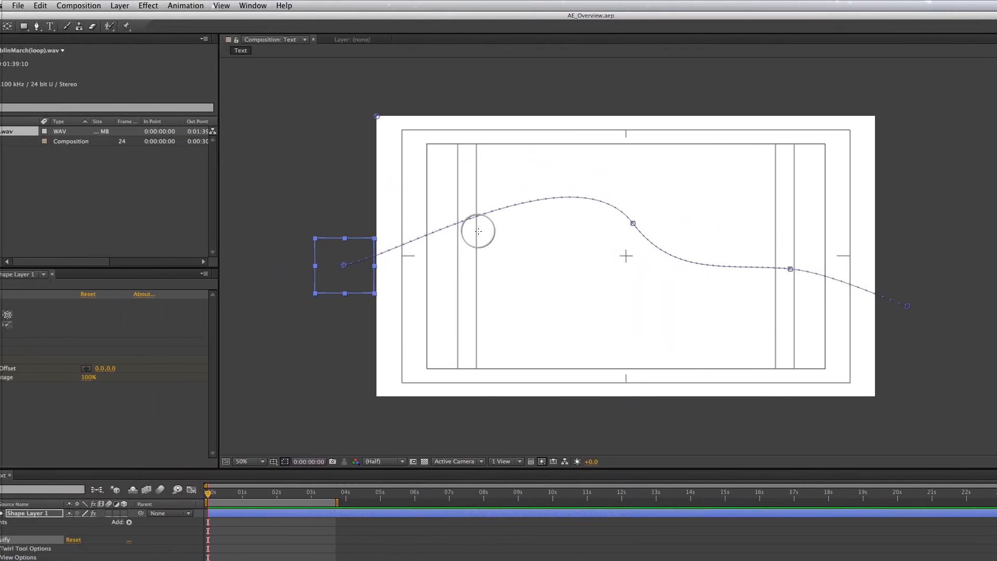